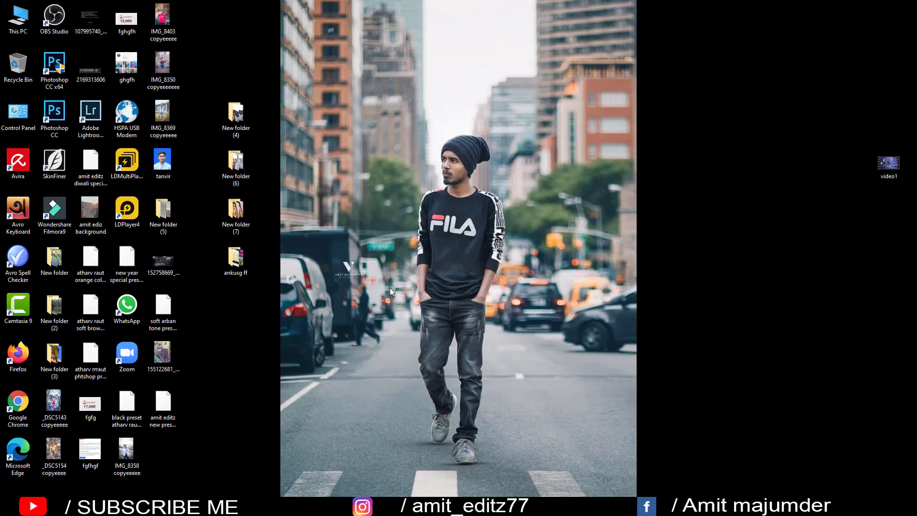
- Refresh the Windows desktop from its right-click menu
right_click(345, 160)
left_click(370, 196)
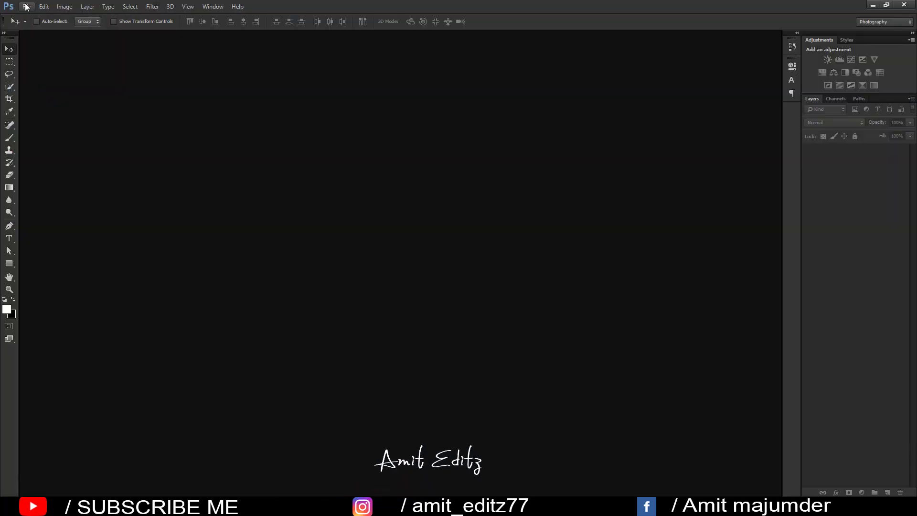
- Open the IMG_6304 portrait and dock its window as a tab
left_click(26, 7)
left_click(38, 27)
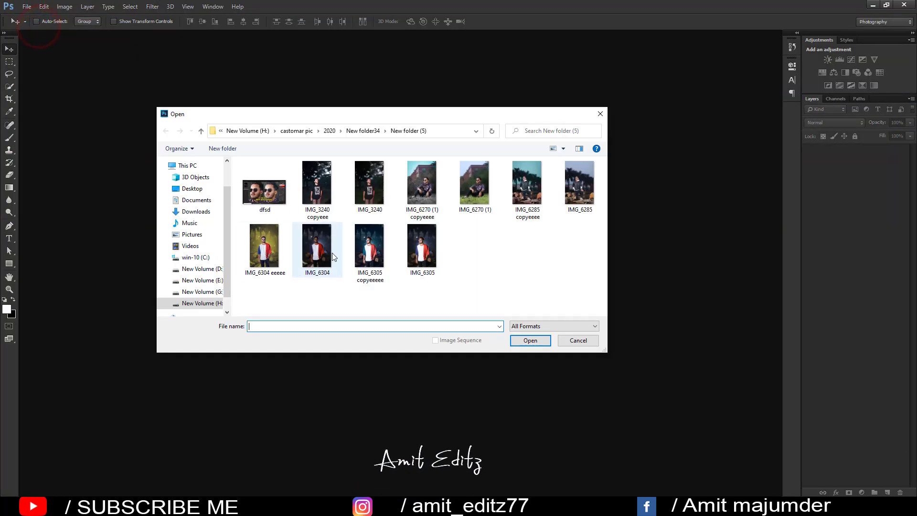
left_click(316, 248)
left_click(519, 341)
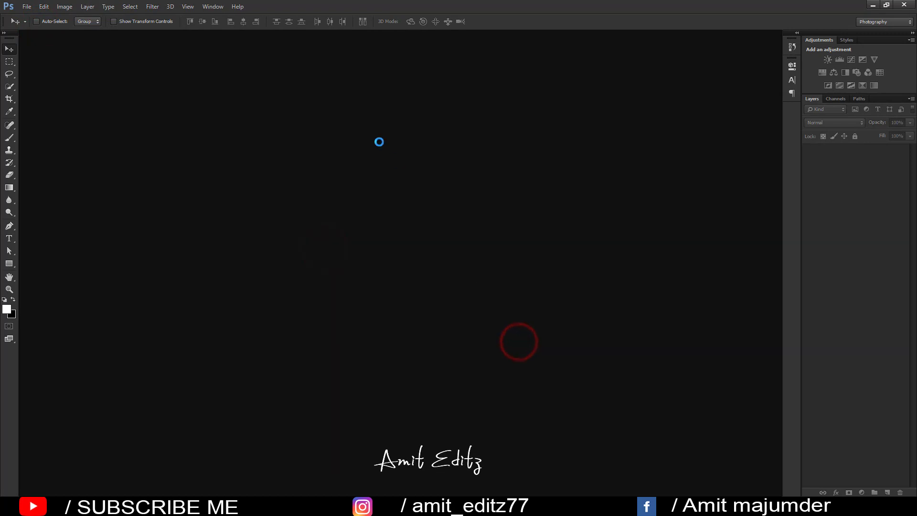
left_click_drag(238, 36, 371, 40)
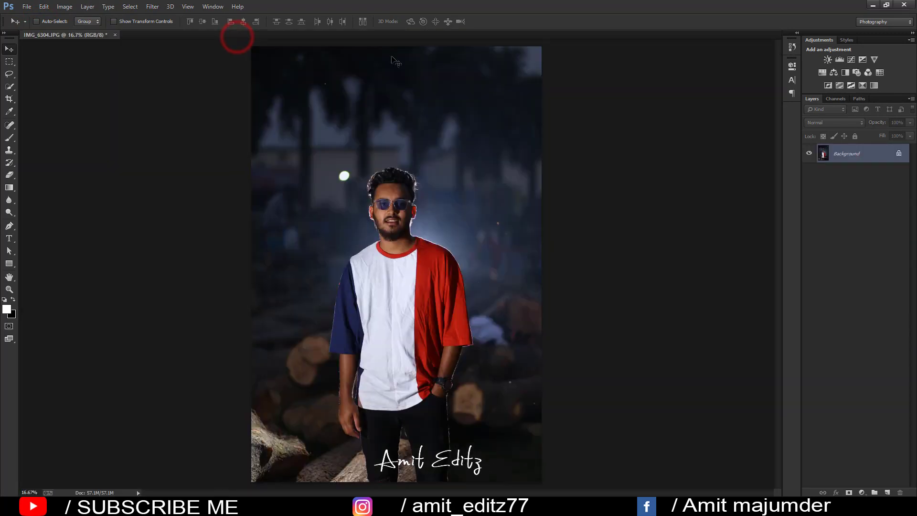
- Duplicate the Background layer and apply Noiseware Professional to the copy
left_click_drag(875, 153, 887, 492)
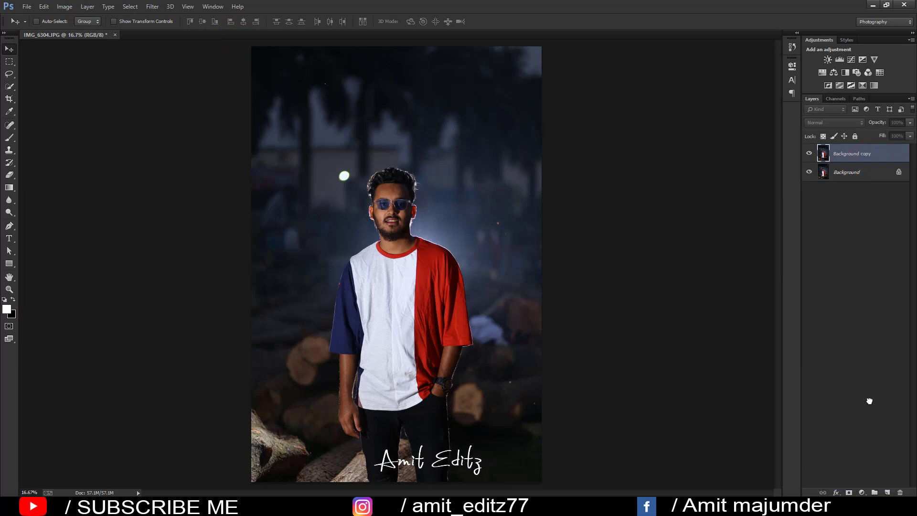
left_click(152, 6)
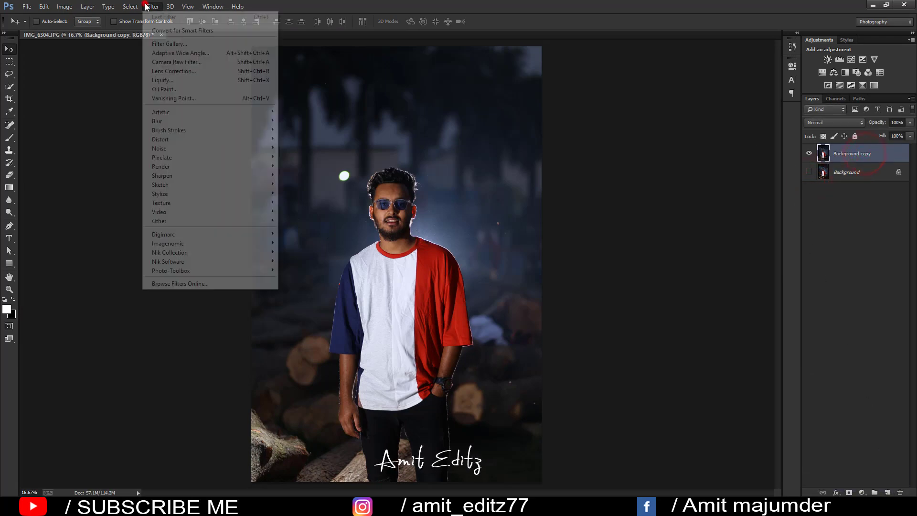
mouse_move(167, 244)
left_click(297, 242)
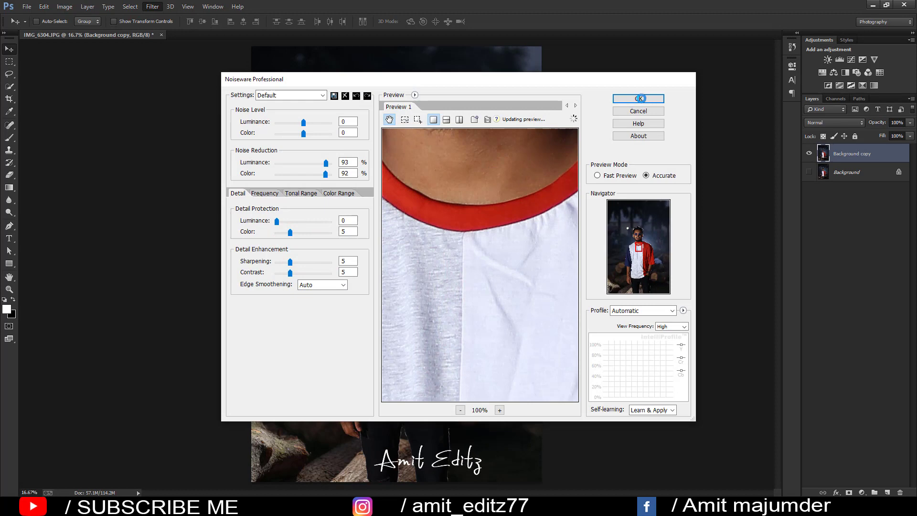
left_click(640, 98)
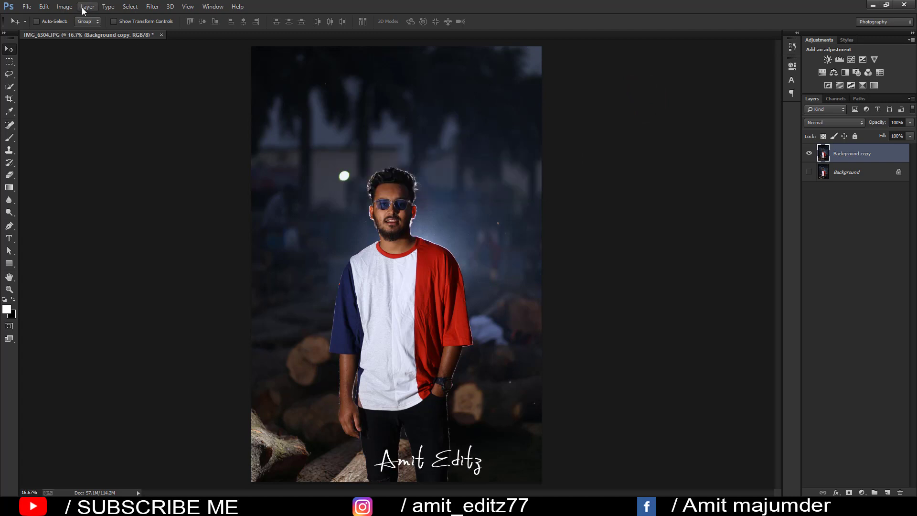
- Lift Background copy's shadows to 35% with Shadows/Highlights
left_click(62, 6)
mouse_move(78, 30)
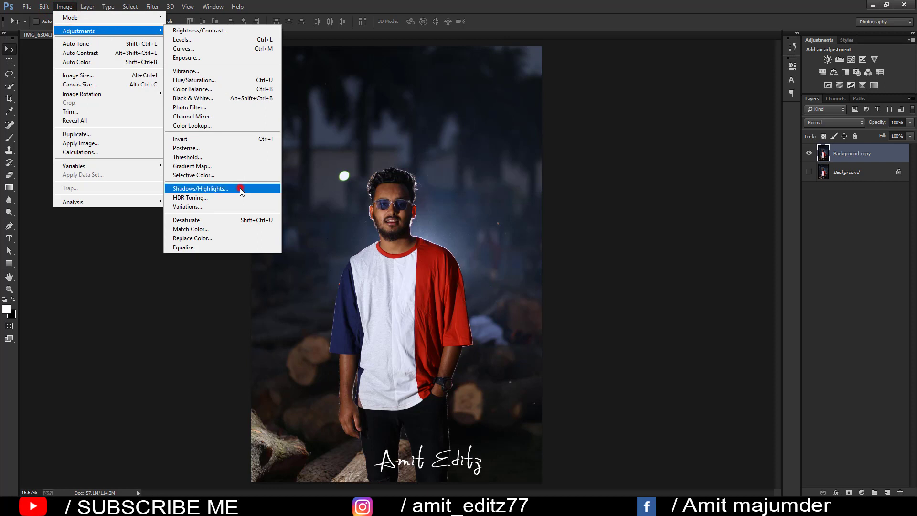
left_click(240, 188)
left_click(791, 214)
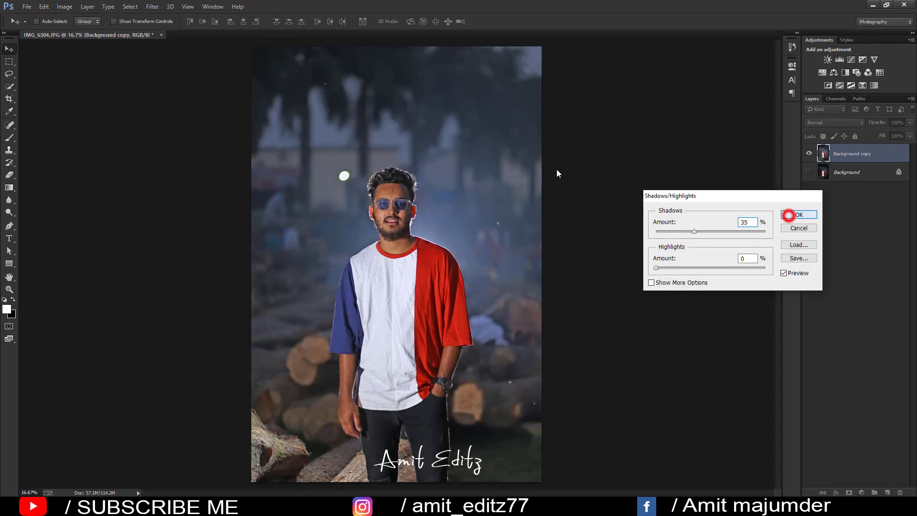
- Duplicate Background copy into Background copy 2
key("v")
left_click(64, 6)
mouse_move(78, 31)
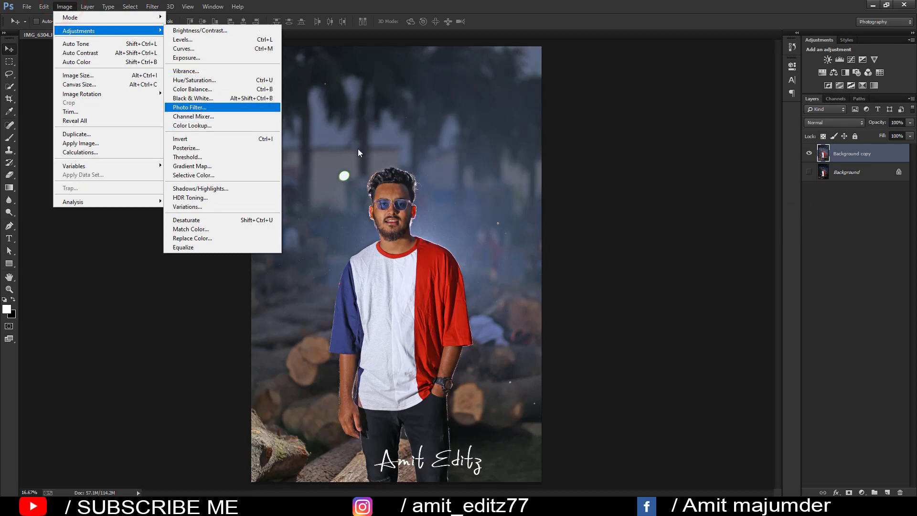
left_click(380, 166)
left_click_drag(870, 151, 887, 493)
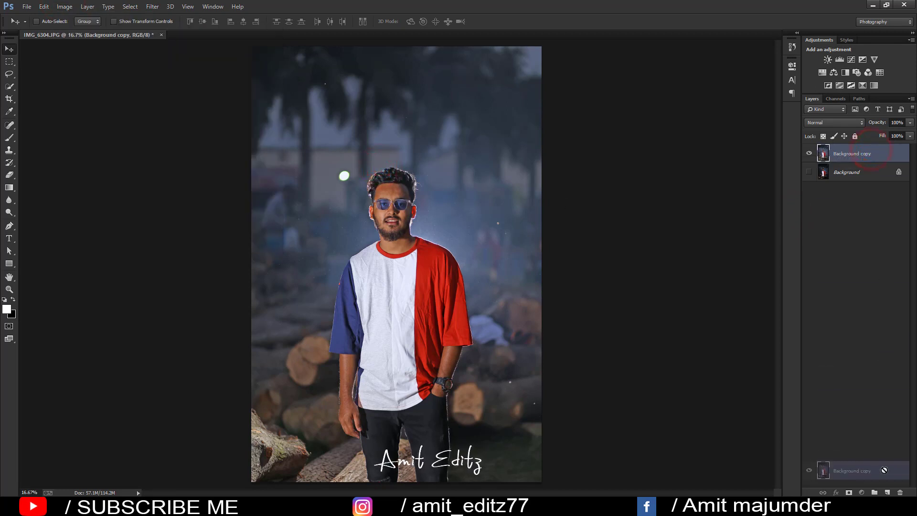
- Colorize Background copy 2 with Hue/Saturation at hue 56 and saturation about 52
left_click(62, 7)
mouse_move(78, 31)
left_click(233, 78)
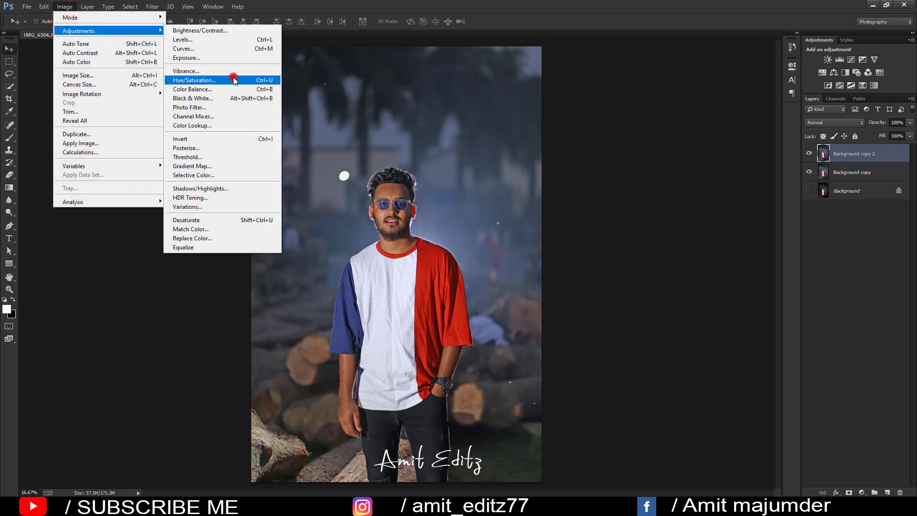
left_click(749, 266)
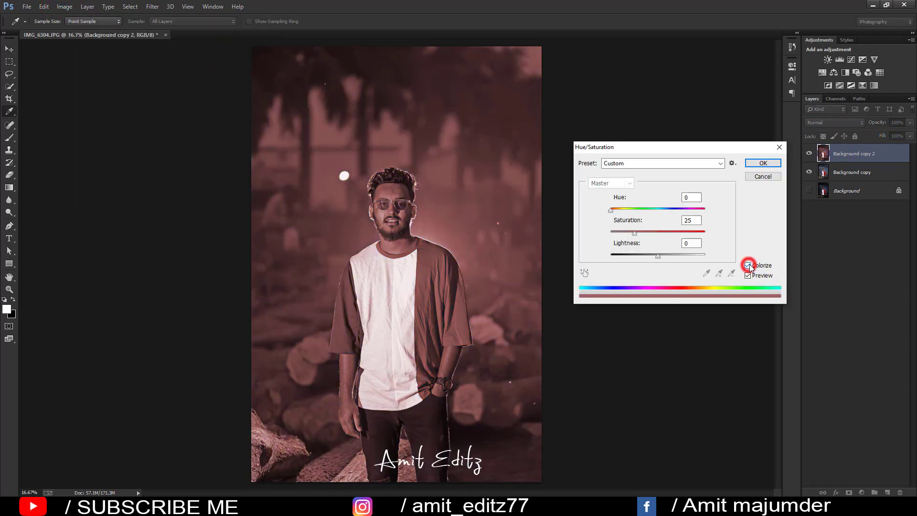
left_click(619, 208)
left_click_drag(618, 210, 666, 235)
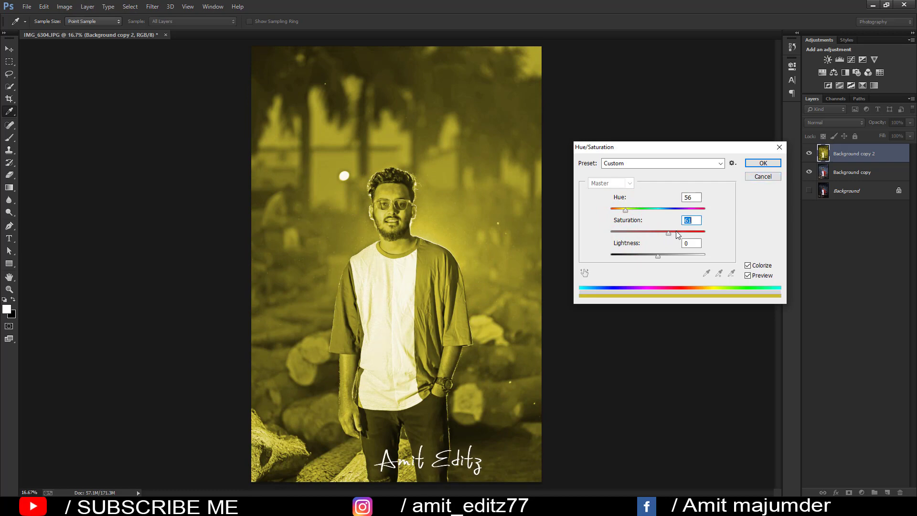
left_click_drag(668, 234, 656, 234)
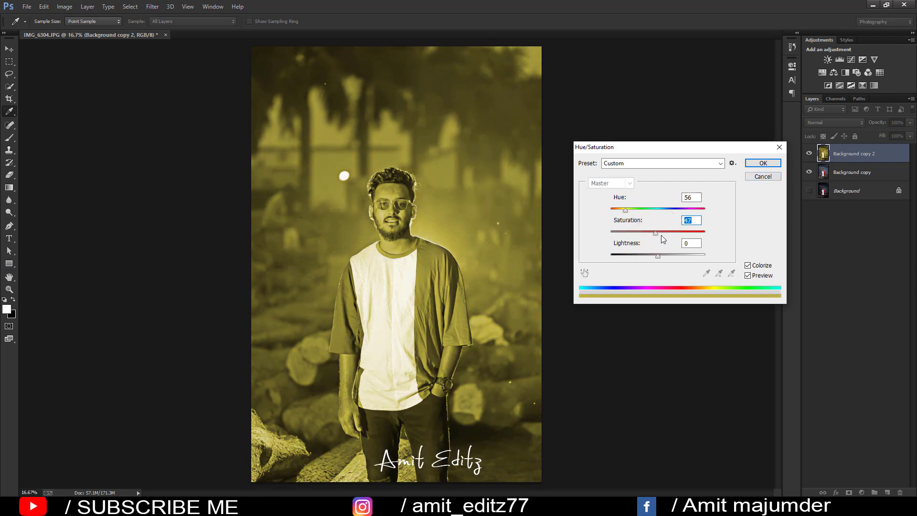
left_click(660, 234)
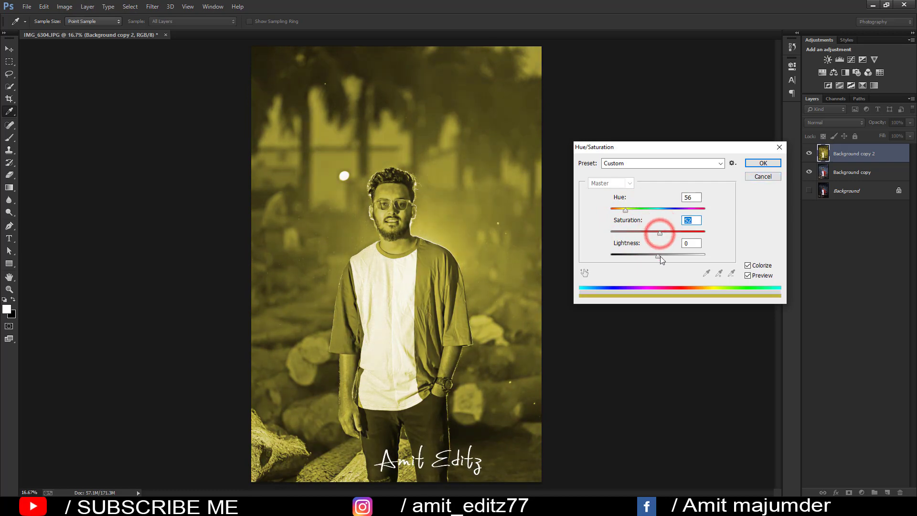
left_click(760, 162)
- Add a layer mask to Background copy 2 and paint black over the forehead
key("v")
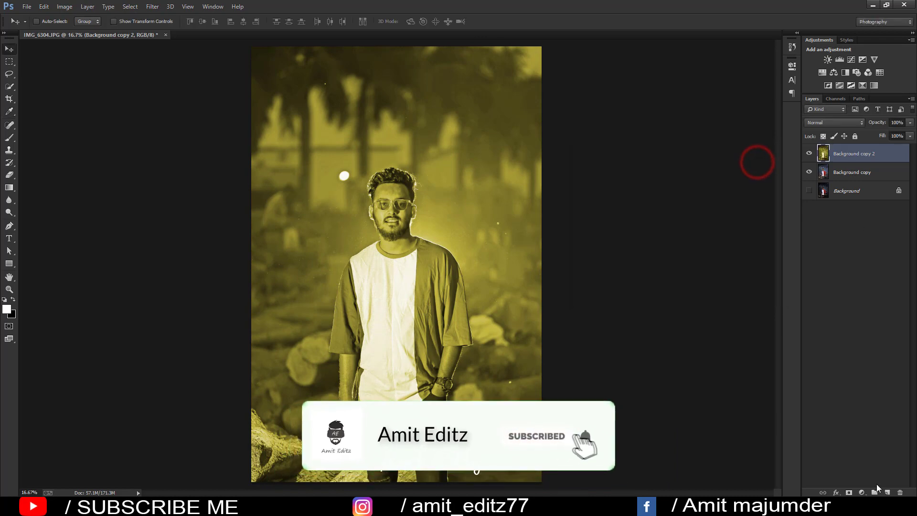
left_click(849, 492)
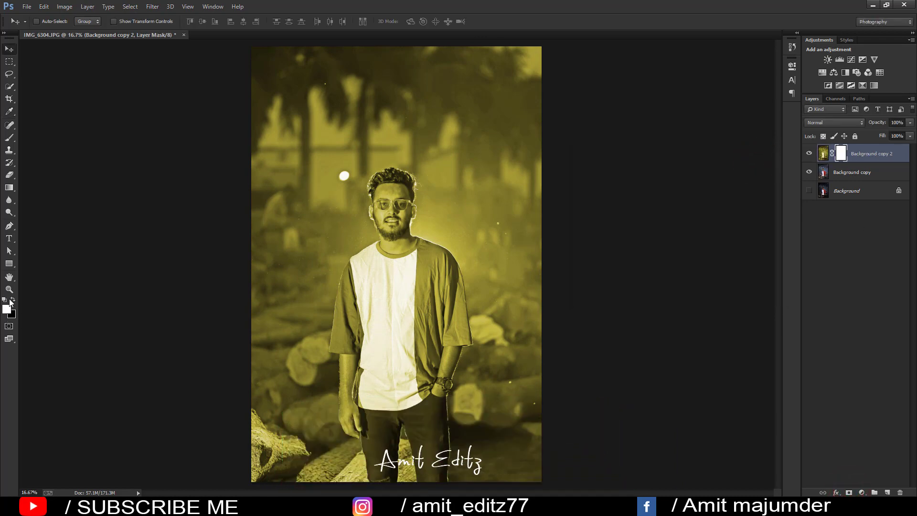
left_click(10, 138)
scroll(367, 186, "up", 3)
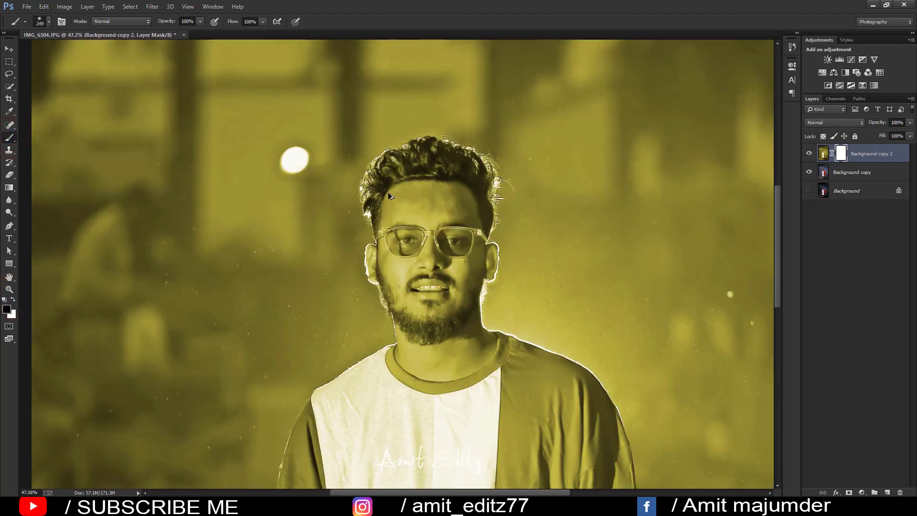
scroll(388, 192, "up", 2)
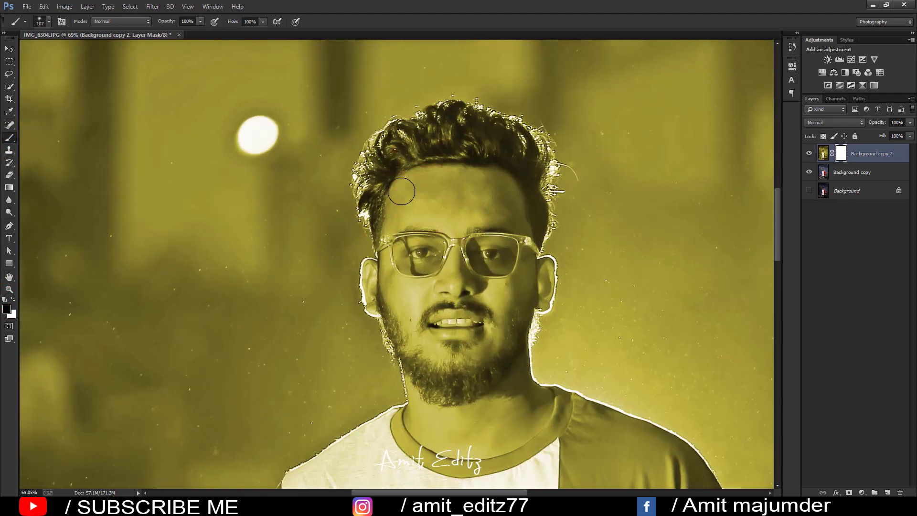
mouse_move(406, 201)
left_mouse_down()
mouse_move(454, 174)
mouse_move(513, 174)
mouse_move(535, 281)
mouse_move(507, 331)
mouse_move(497, 203)
mouse_move(426, 224)
mouse_move(389, 220)
mouse_move(396, 287)
mouse_move(421, 284)
mouse_move(447, 234)
mouse_move(488, 335)
mouse_move(454, 363)
mouse_move(429, 359)
mouse_move(404, 326)
left_mouse_up()
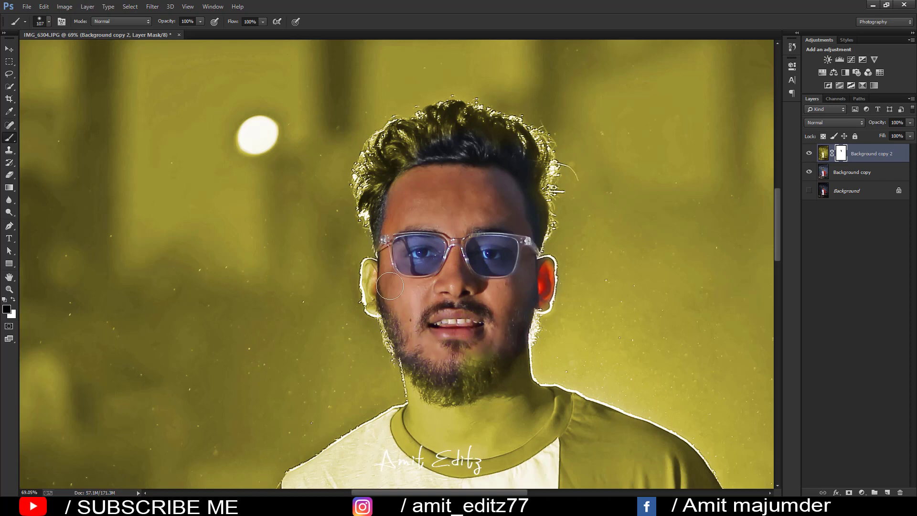
- With a smaller brush, reveal original colour on the ear, neck, cheek and collar
left_click_drag(390, 286, 376, 304)
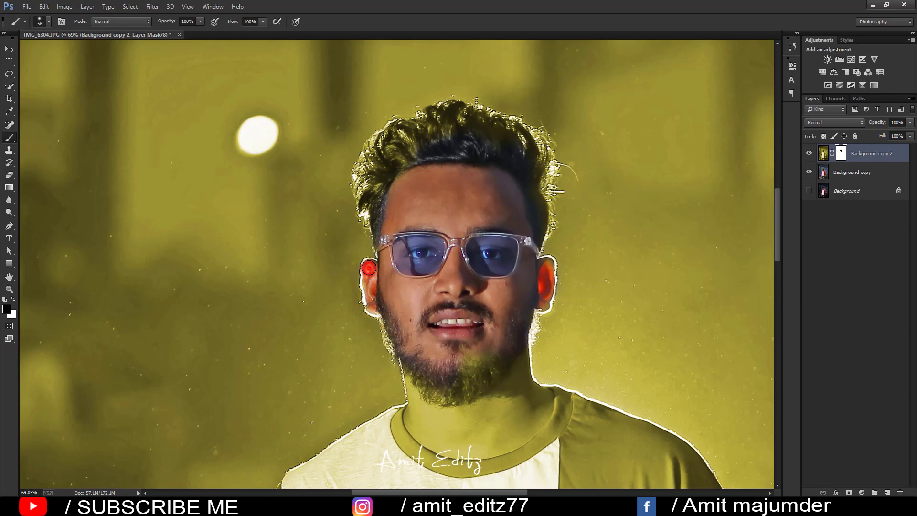
left_click(460, 288)
left_click(480, 320)
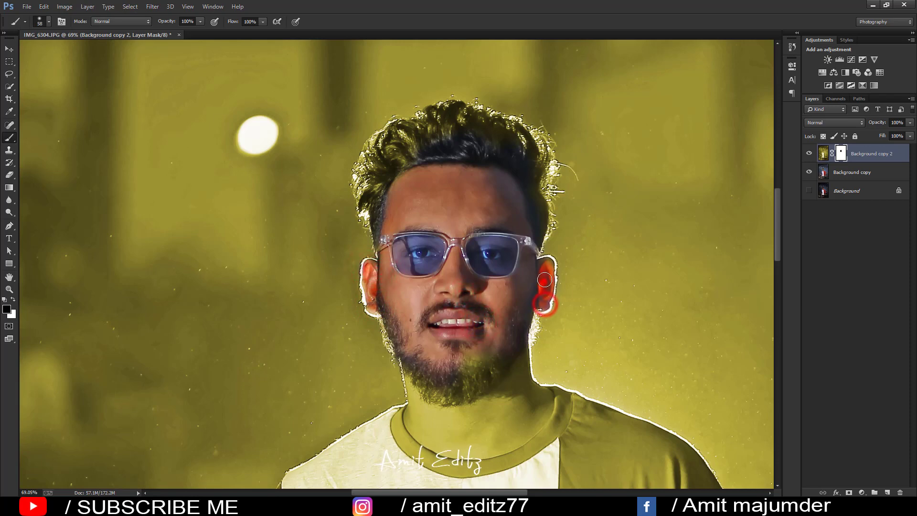
left_click_drag(544, 280, 548, 266)
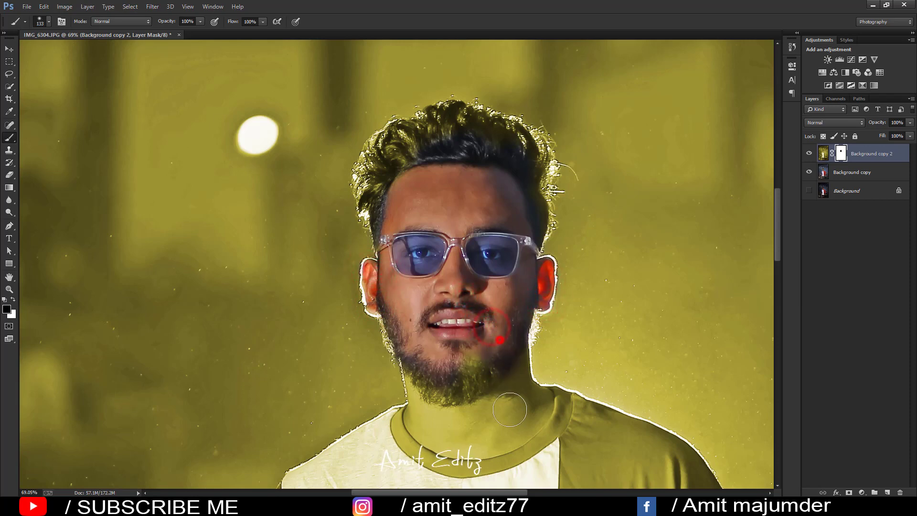
left_click_drag(510, 409, 508, 356)
mouse_move(525, 441)
left_mouse_down()
mouse_move(543, 409)
mouse_move(451, 399)
mouse_move(429, 386)
left_mouse_up()
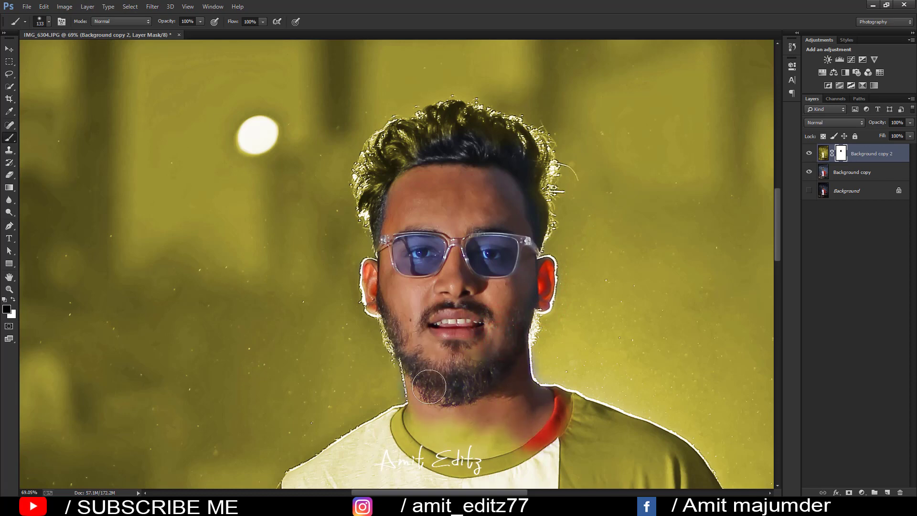
scroll(435, 375, "down", 2)
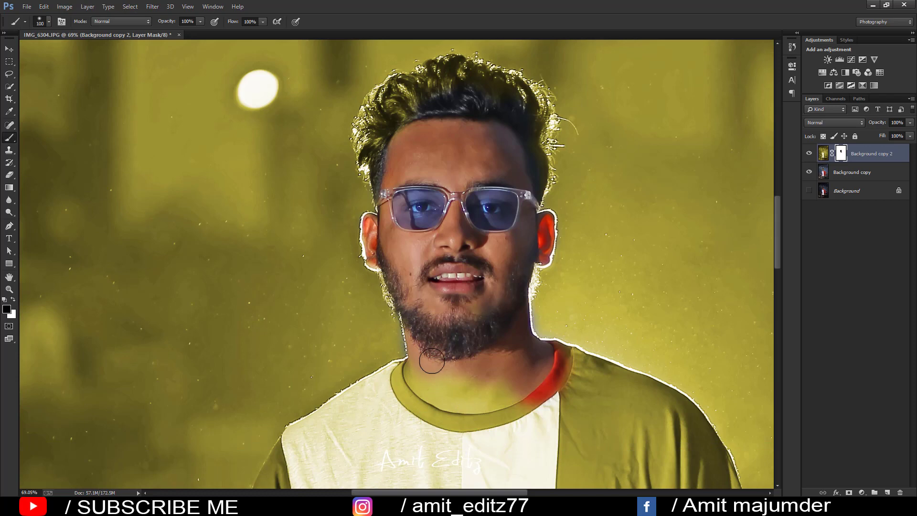
scroll(428, 325, "up", 3)
left_click_drag(395, 218, 385, 262)
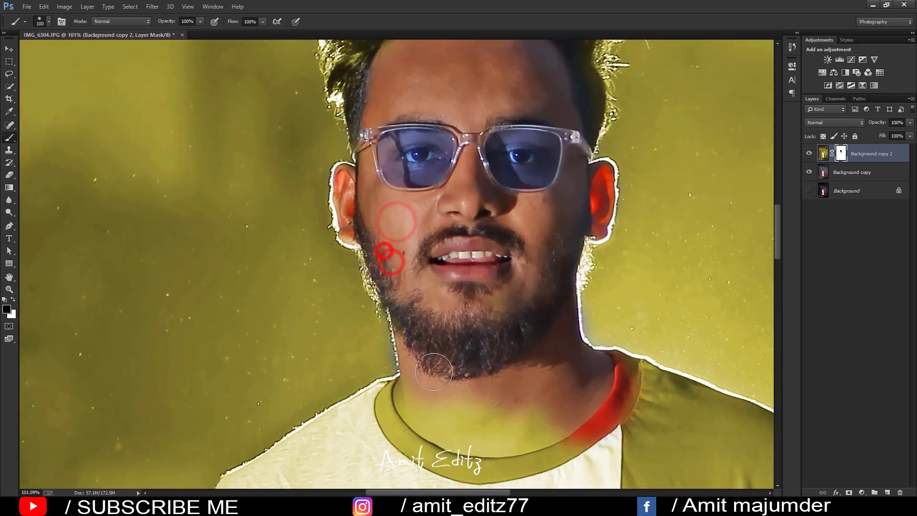
mouse_move(412, 387)
left_mouse_down()
mouse_move(369, 424)
mouse_move(410, 295)
mouse_move(383, 279)
mouse_move(405, 262)
mouse_move(344, 308)
left_mouse_up()
- With a smaller brush, reveal the shirt's shoulder edge and blue sleeve down to the hem
key("bracketleft")
key("bracketleft")
key("bracketleft")
scroll(301, 355, "down", 3)
scroll(301, 356, "left", 2)
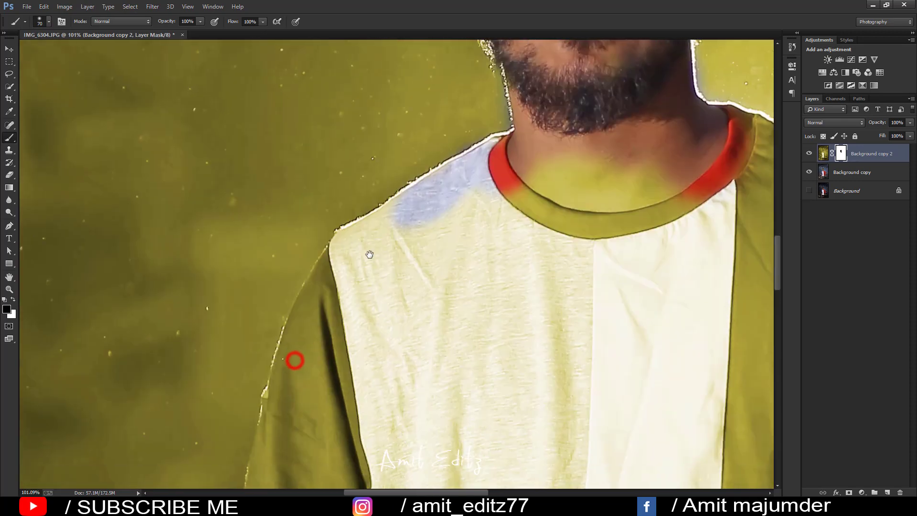
mouse_move(389, 231)
left_mouse_down()
mouse_move(389, 221)
mouse_move(344, 252)
mouse_move(352, 248)
mouse_move(317, 311)
mouse_move(317, 286)
mouse_move(297, 340)
mouse_move(296, 382)
mouse_move(317, 239)
mouse_move(297, 311)
mouse_move(304, 232)
mouse_move(278, 322)
mouse_move(275, 424)
mouse_move(286, 277)
left_mouse_up()
mouse_move(282, 320)
left_mouse_down()
mouse_move(282, 238)
mouse_move(274, 356)
mouse_move(266, 307)
left_mouse_up()
mouse_move(274, 365)
left_mouse_down()
mouse_move(299, 188)
mouse_move(291, 207)
left_mouse_up()
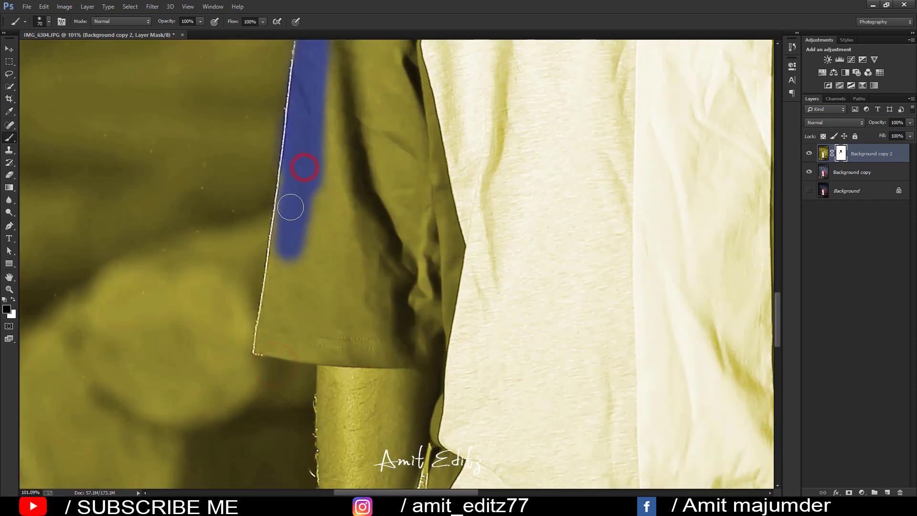
mouse_move(276, 285)
left_mouse_down()
mouse_move(266, 331)
mouse_move(301, 348)
mouse_move(385, 349)
mouse_move(338, 358)
mouse_move(333, 421)
left_mouse_up()
scroll(334, 335, "down", 5)
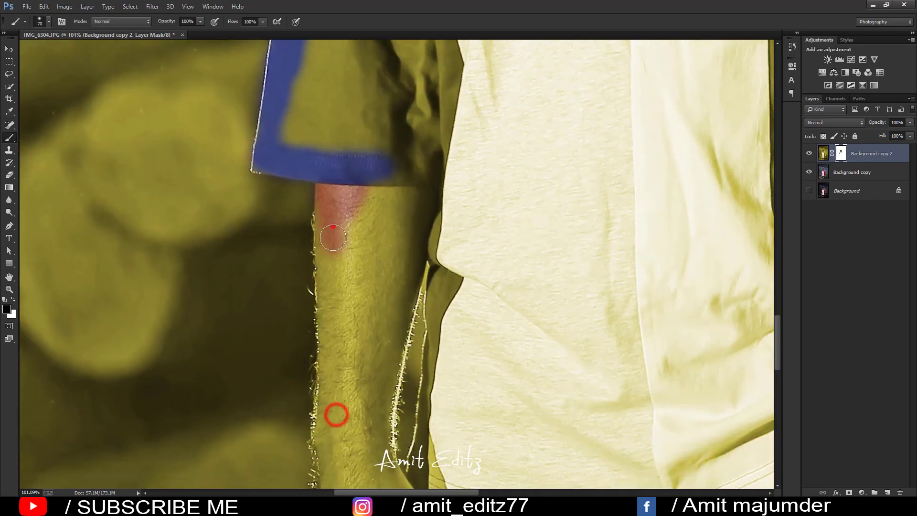
mouse_move(334, 315)
left_mouse_down()
mouse_move(332, 225)
mouse_move(329, 407)
left_mouse_up()
scroll(330, 406, "down", 5)
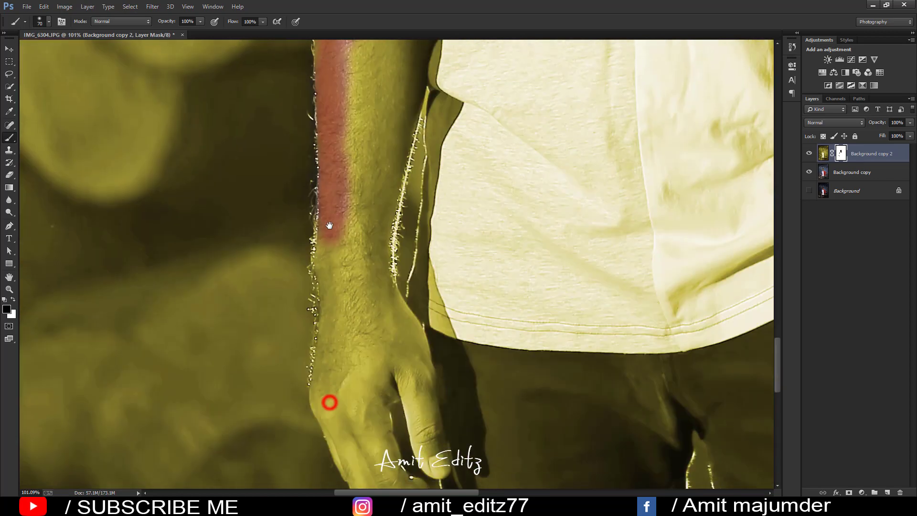
left_click_drag(329, 227, 339, 316)
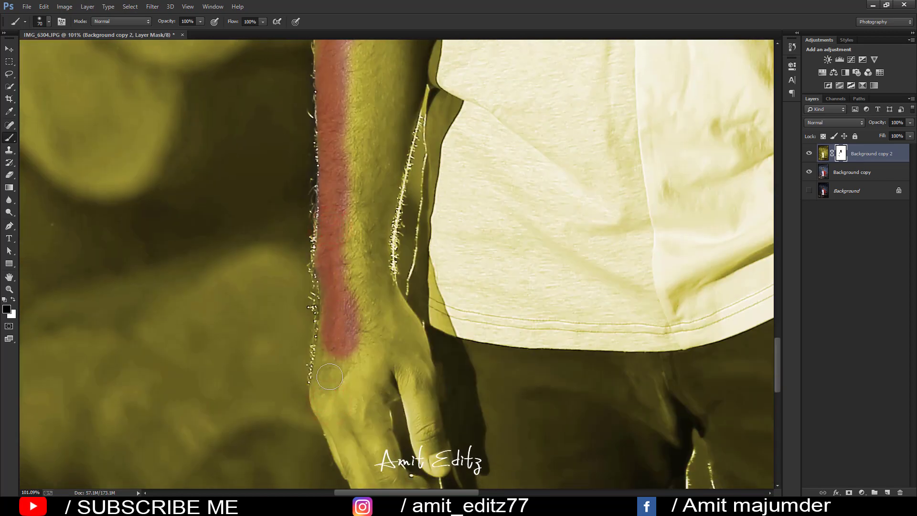
- Restore natural colour down the wrist, back of the hand and thumb
mouse_move(330, 377)
left_mouse_down()
mouse_move(329, 344)
mouse_move(330, 411)
mouse_move(352, 433)
left_mouse_up()
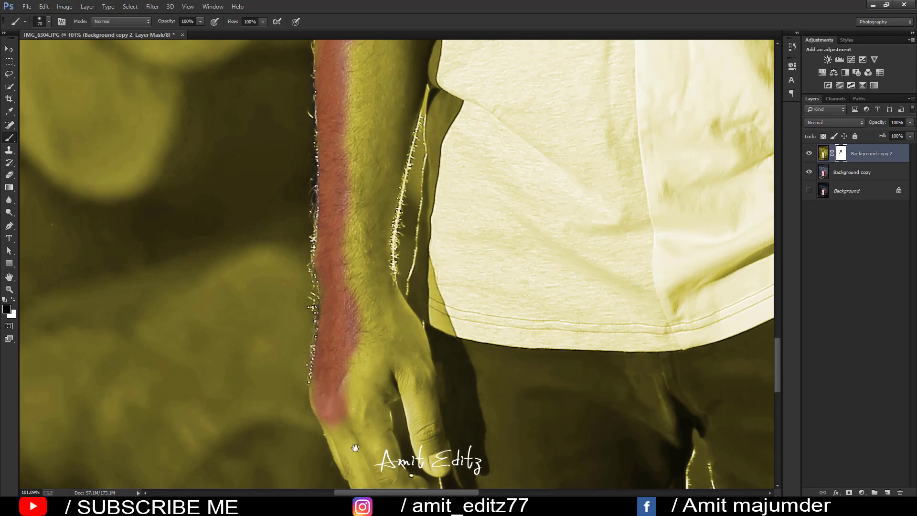
scroll(352, 433, "down", 5)
mouse_move(293, 241)
left_mouse_down()
mouse_move(292, 263)
mouse_move(317, 303)
mouse_move(354, 319)
left_mouse_up()
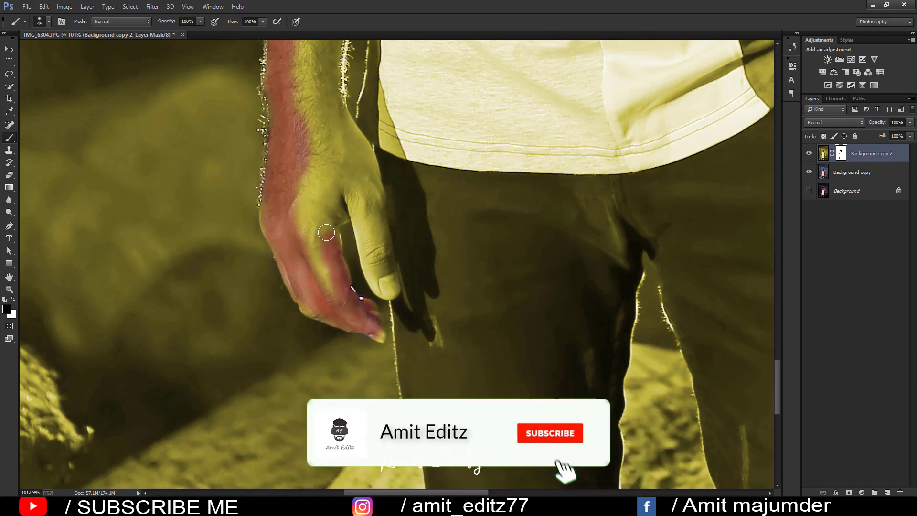
left_click_drag(339, 285, 310, 225)
left_click_drag(336, 190, 379, 283)
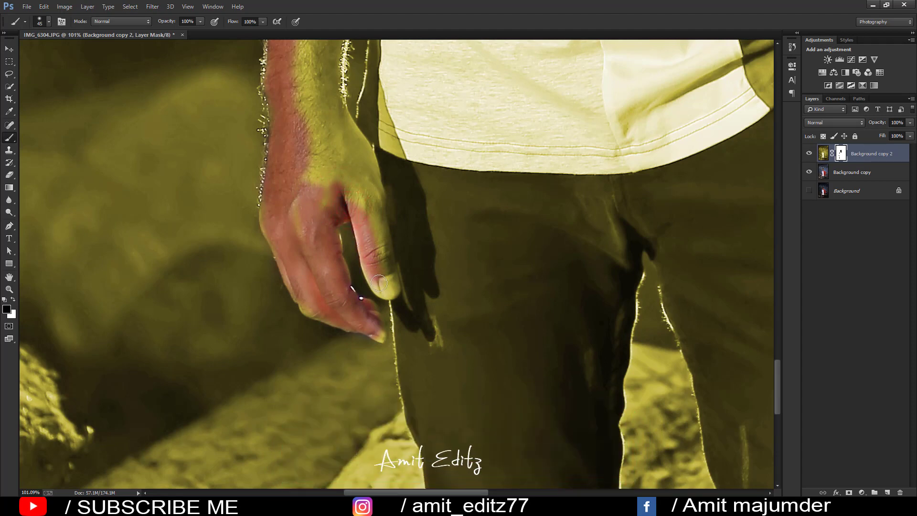
left_click_drag(380, 246, 377, 215)
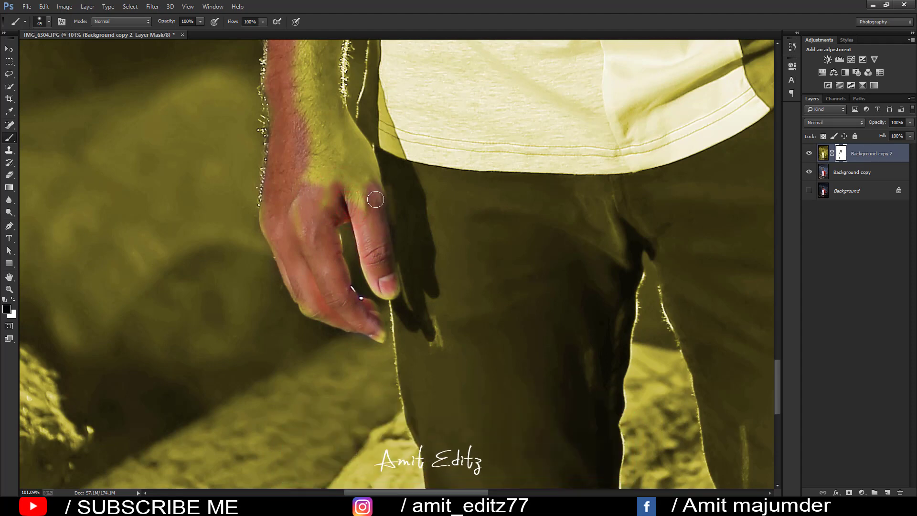
mouse_move(363, 155)
left_mouse_down()
mouse_move(390, 299)
mouse_move(363, 236)
left_mouse_up()
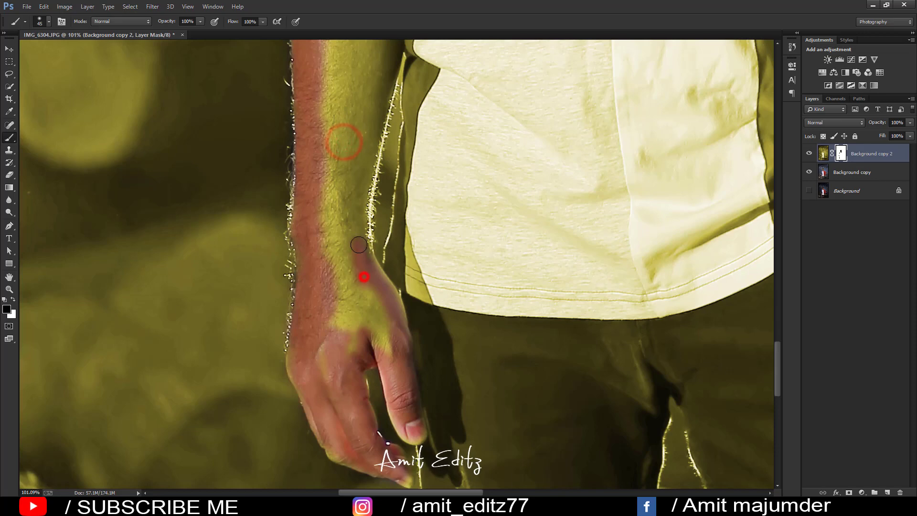
- Restore natural colour along the forearm below the sleeve
left_click_drag(366, 143, 321, 287)
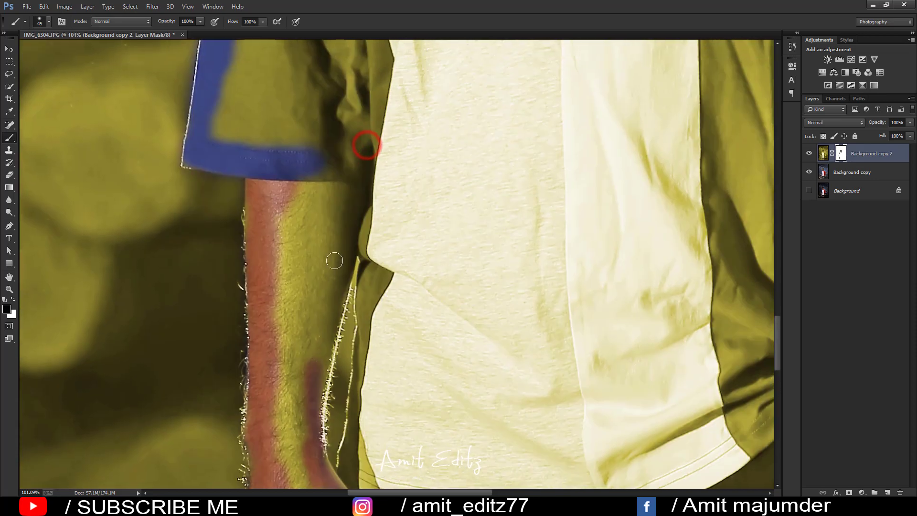
left_click_drag(340, 251, 326, 340)
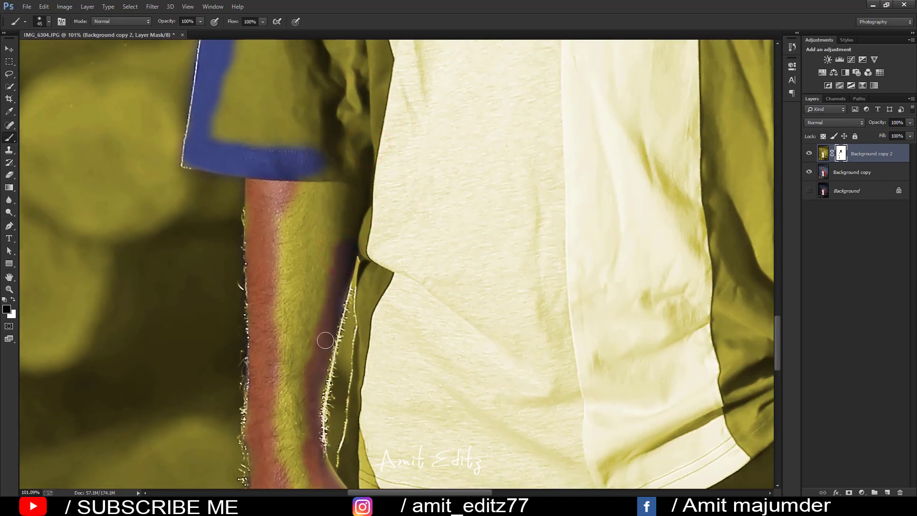
left_click_drag(312, 431, 337, 248)
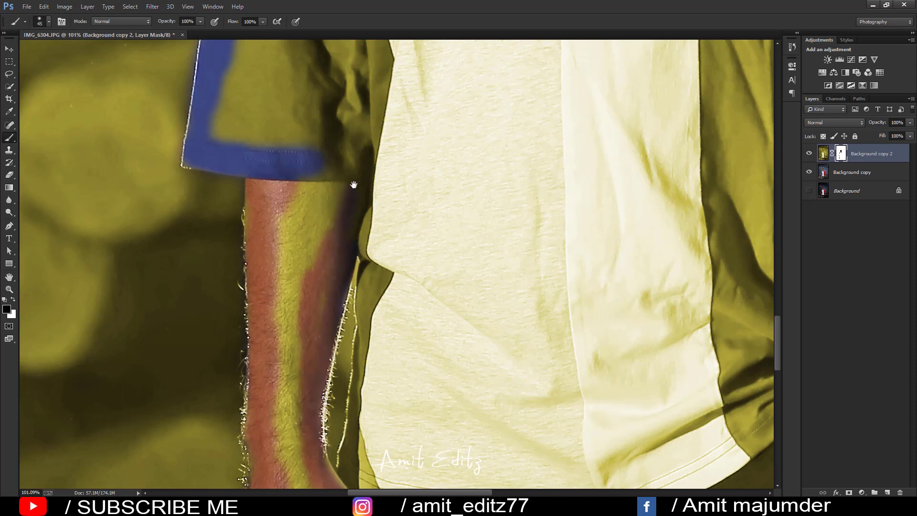
mouse_move(352, 186)
left_mouse_down()
mouse_move(308, 334)
mouse_move(314, 318)
left_mouse_up()
left_click_drag(290, 377, 282, 351)
scroll(281, 334, "down", 1)
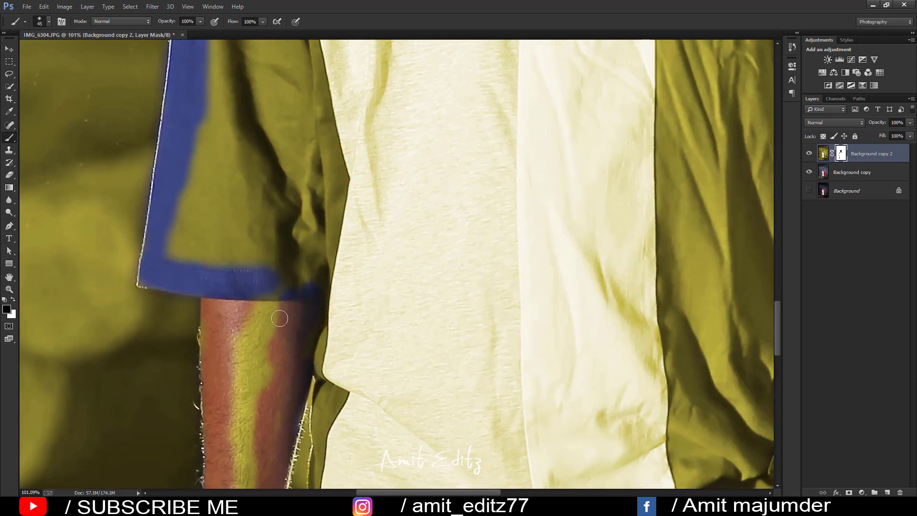
left_click(233, 385)
scroll(360, 170, "down", 5)
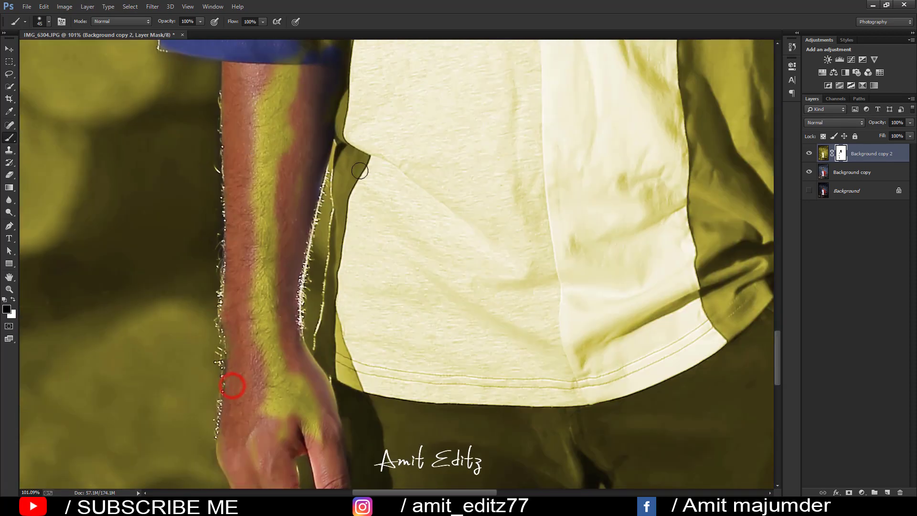
- Reveal colour in the arm-shirt gap and along the trouser leg edge
left_click_drag(352, 165, 341, 178)
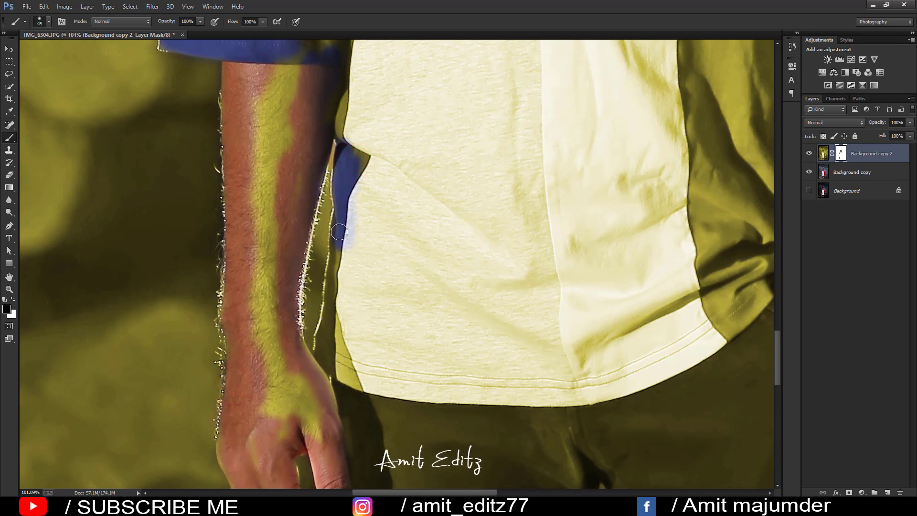
left_click_drag(330, 299, 333, 313)
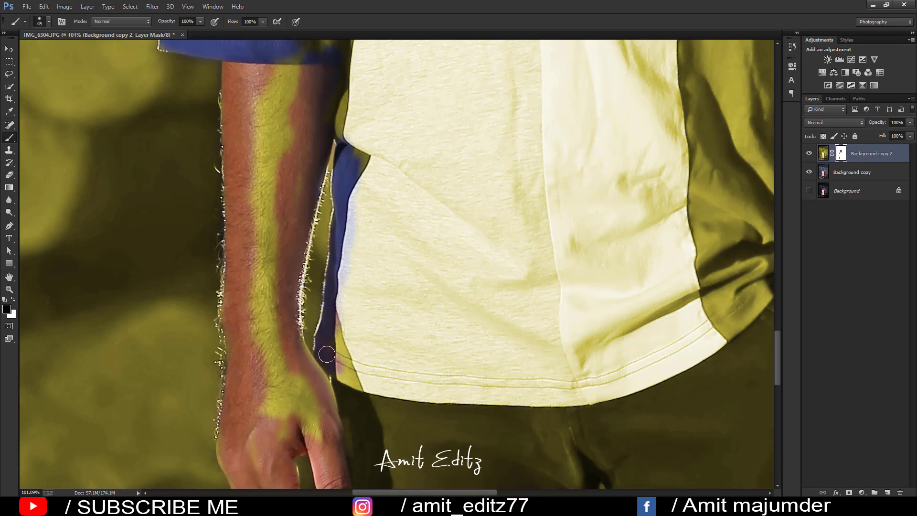
mouse_move(368, 405)
left_mouse_down()
mouse_move(316, 236)
mouse_move(310, 353)
left_mouse_up()
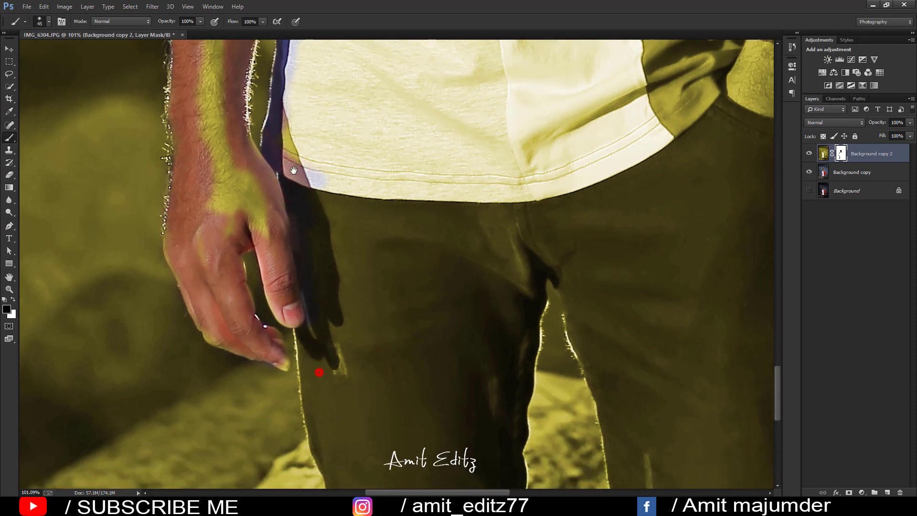
left_click_drag(317, 371, 293, 153)
- Restore the trousers' dark blue down the left edge and along the leg bottom
left_click_drag(294, 255, 318, 329)
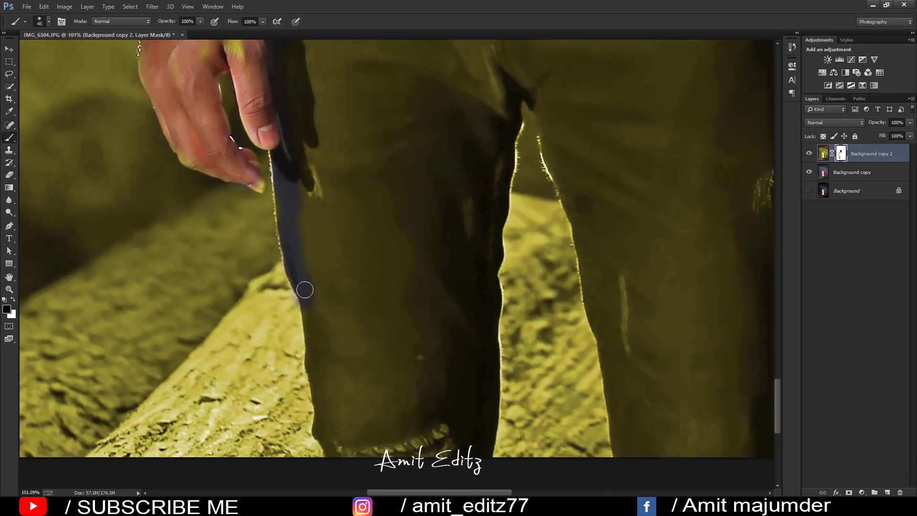
scroll(300, 265, "down", 5)
left_click_drag(300, 214, 311, 299)
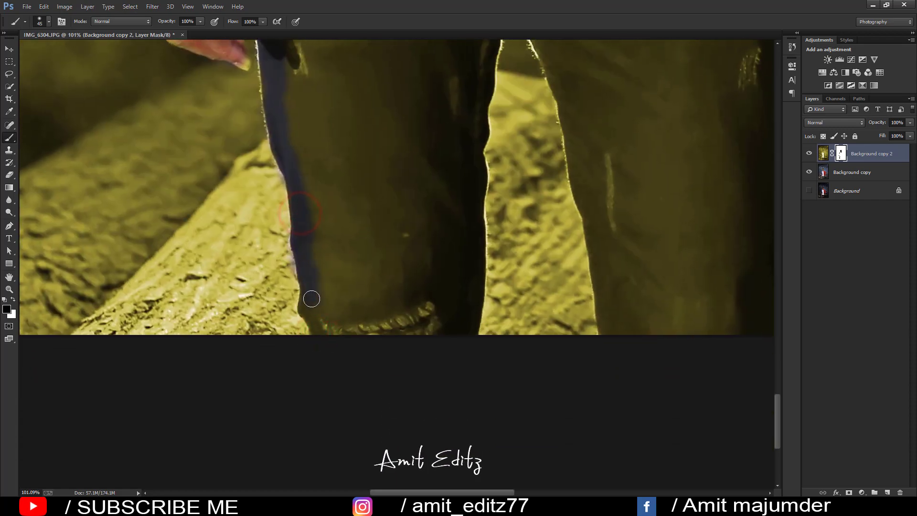
left_click_drag(339, 340, 468, 324)
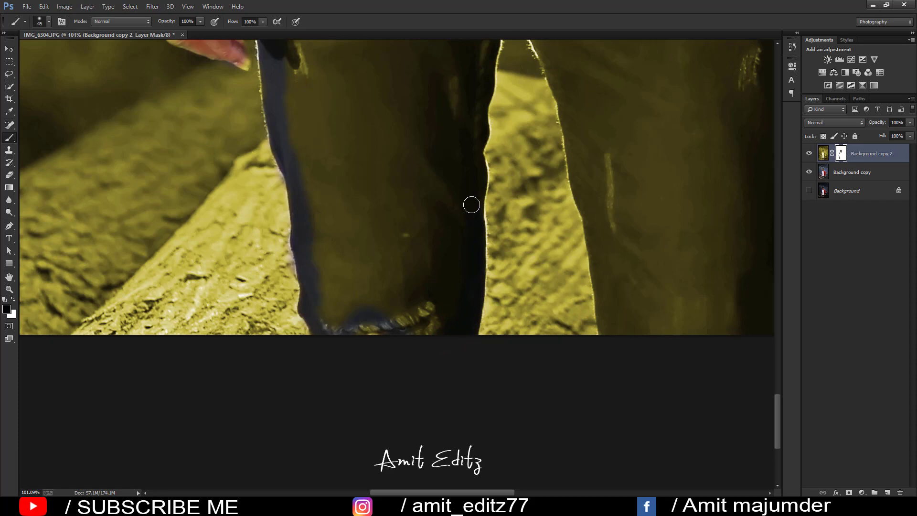
- Restore the blue along both inner leg edges and the dark patch beside the shirt
left_click_drag(479, 167, 440, 293)
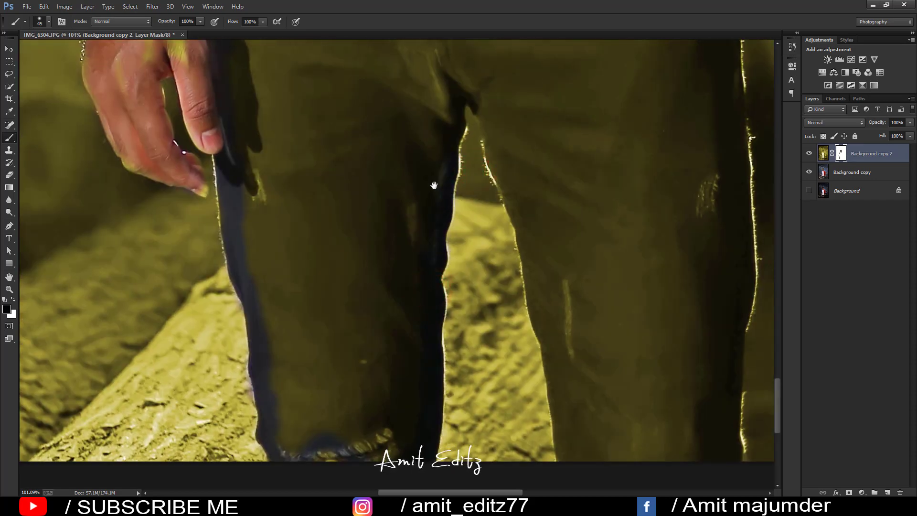
left_click_drag(482, 54, 434, 186)
mouse_move(393, 305)
left_mouse_down()
mouse_move(405, 262)
mouse_move(394, 215)
left_mouse_up()
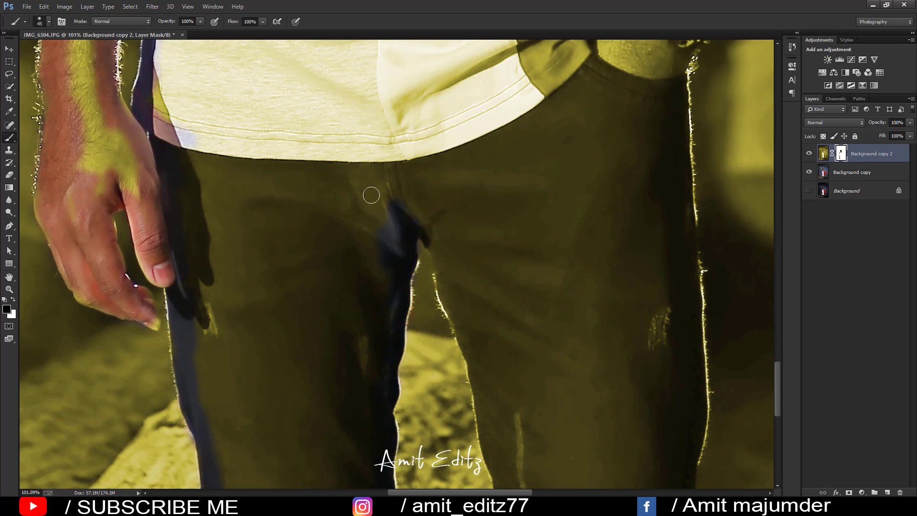
scroll(371, 195, "down", 2)
mouse_move(439, 189)
left_mouse_down()
mouse_move(449, 235)
mouse_move(483, 307)
mouse_move(435, 200)
mouse_move(454, 263)
left_mouse_up()
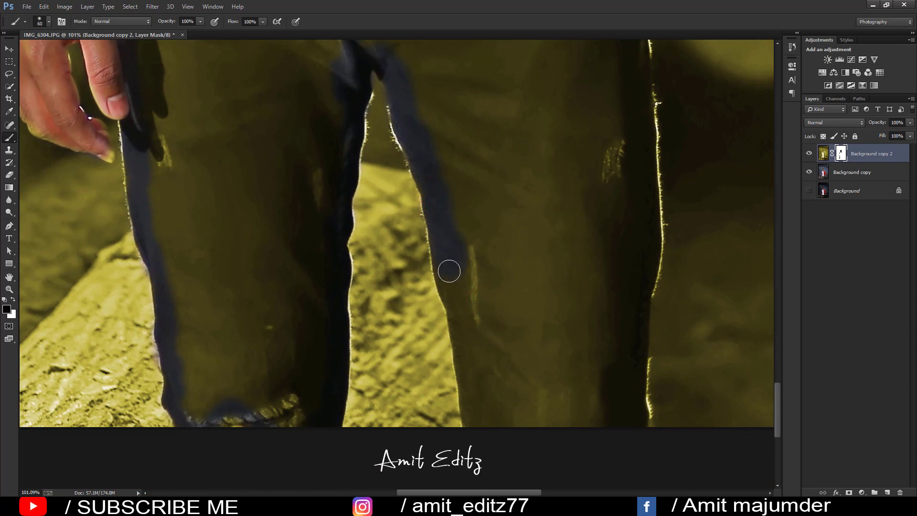
mouse_move(454, 294)
left_mouse_down()
mouse_move(465, 324)
mouse_move(406, 211)
mouse_move(399, 237)
mouse_move(393, 221)
left_mouse_up()
mouse_move(385, 187)
left_mouse_down()
mouse_move(400, 250)
mouse_move(436, 240)
mouse_move(497, 281)
mouse_move(525, 287)
left_mouse_up()
scroll(469, 159, "up", 5)
mouse_move(419, 287)
left_mouse_down()
mouse_move(418, 322)
mouse_move(434, 258)
mouse_move(449, 264)
left_mouse_up()
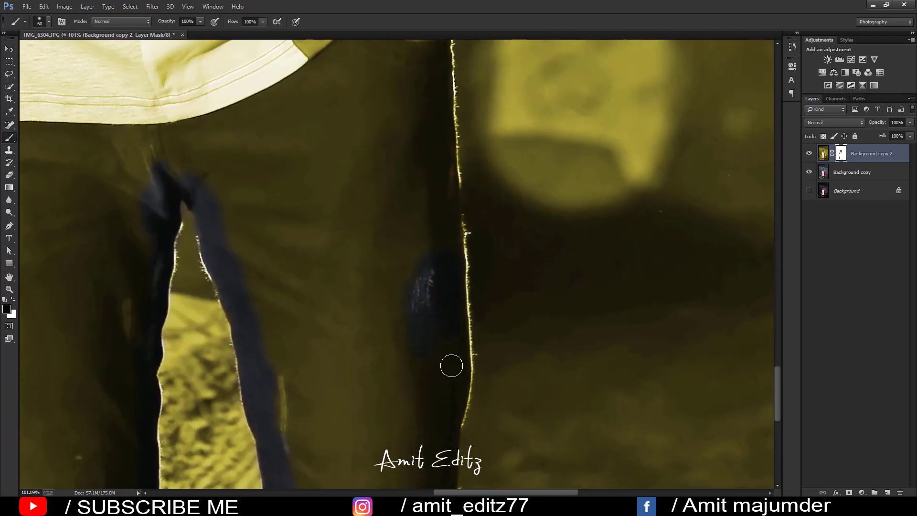
- Reveal the watch's clasp and face and the arm edge beneath it
mouse_move(419, 220)
left_mouse_down()
mouse_move(399, 384)
mouse_move(413, 289)
left_mouse_up()
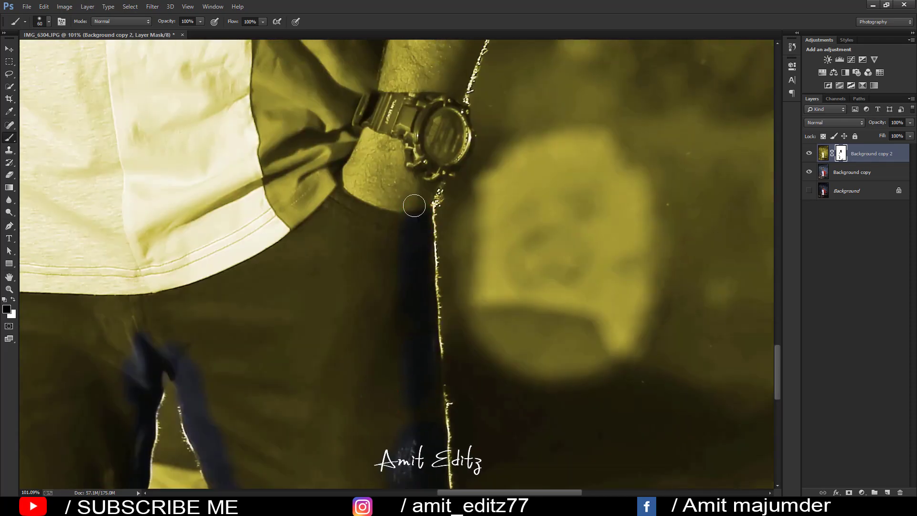
left_click_drag(414, 205, 400, 228)
mouse_move(429, 177)
left_mouse_down()
mouse_move(444, 150)
mouse_move(382, 247)
mouse_move(378, 212)
left_mouse_up()
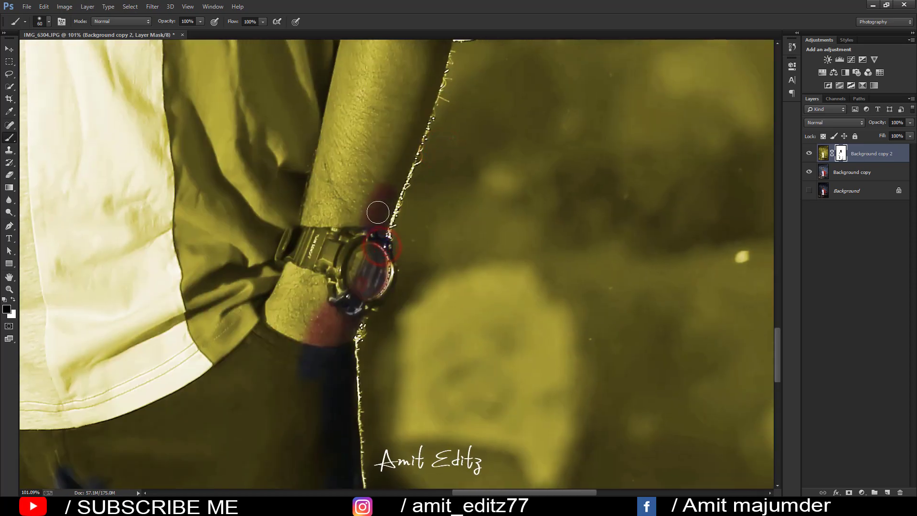
left_click_drag(401, 145, 316, 308)
mouse_move(325, 357)
left_mouse_down()
mouse_move(356, 255)
mouse_move(420, 227)
mouse_move(414, 165)
left_mouse_up()
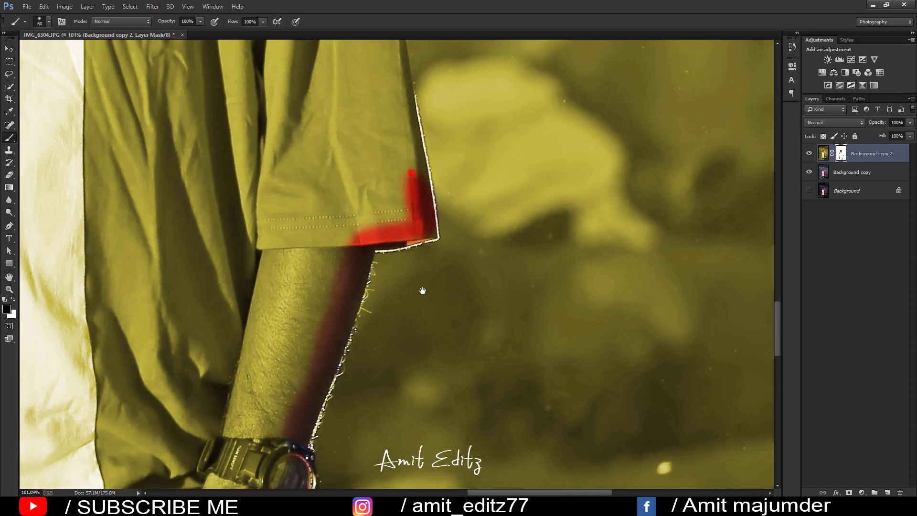
- Restore the red trim up the right sleeve and the red shoulder seam
left_click_drag(411, 120, 430, 294)
mouse_move(437, 361)
left_mouse_down()
mouse_move(403, 191)
mouse_move(401, 358)
mouse_move(373, 153)
mouse_move(394, 310)
mouse_move(348, 225)
mouse_move(321, 198)
left_mouse_up()
mouse_move(270, 185)
left_mouse_down()
mouse_move(368, 328)
mouse_move(365, 317)
mouse_move(334, 311)
left_mouse_up()
left_click_drag(279, 283, 267, 275)
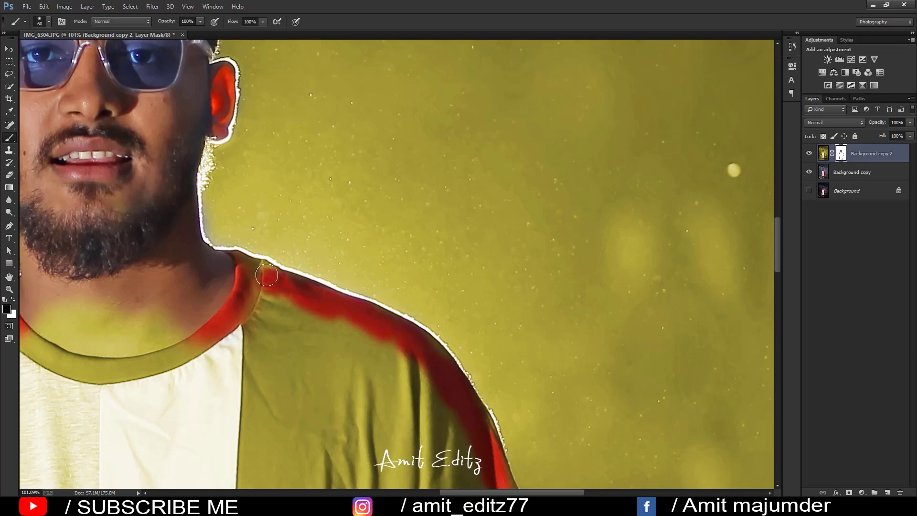
- Restore the red shoulder, grey-blue panel, blue sleeve and forearm skin tone
scroll(257, 339, "down", 3)
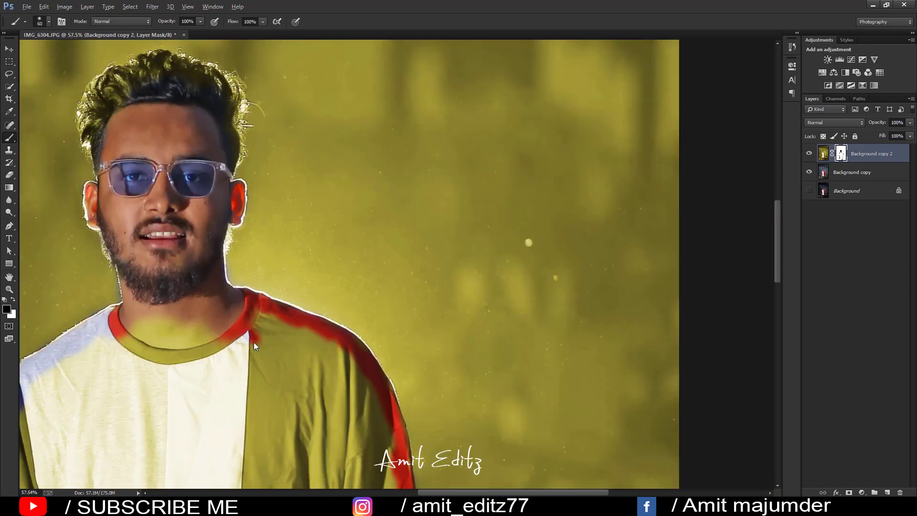
mouse_move(260, 354)
left_mouse_down()
mouse_move(342, 371)
mouse_move(369, 409)
mouse_move(368, 433)
mouse_move(365, 314)
mouse_move(378, 315)
mouse_move(365, 342)
mouse_move(367, 332)
mouse_move(365, 418)
mouse_move(283, 268)
mouse_move(256, 245)
mouse_move(193, 234)
mouse_move(126, 241)
mouse_move(190, 220)
mouse_move(199, 262)
mouse_move(172, 382)
mouse_move(272, 297)
mouse_move(342, 262)
mouse_move(389, 199)
mouse_move(388, 253)
left_mouse_up()
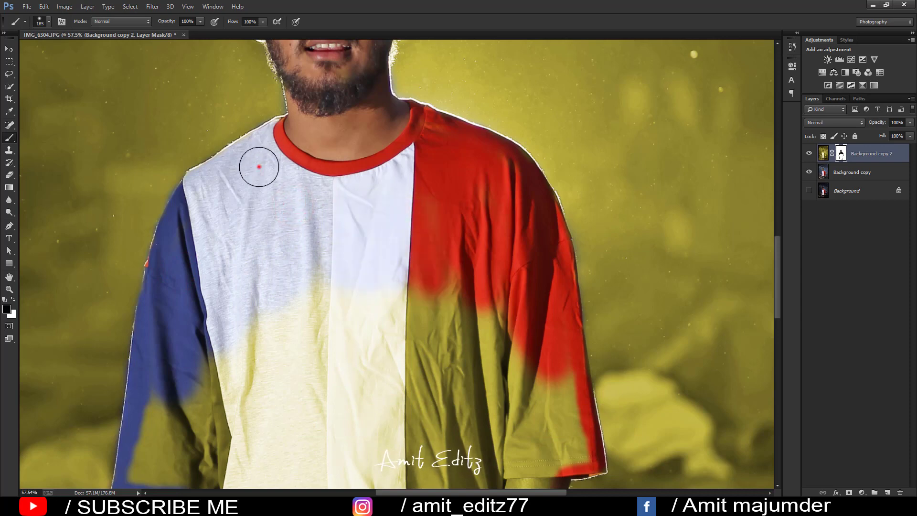
left_click_drag(281, 363, 278, 199)
mouse_move(285, 141)
left_mouse_down()
mouse_move(260, 313)
mouse_move(201, 277)
mouse_move(158, 284)
mouse_move(150, 305)
mouse_move(154, 272)
left_mouse_up()
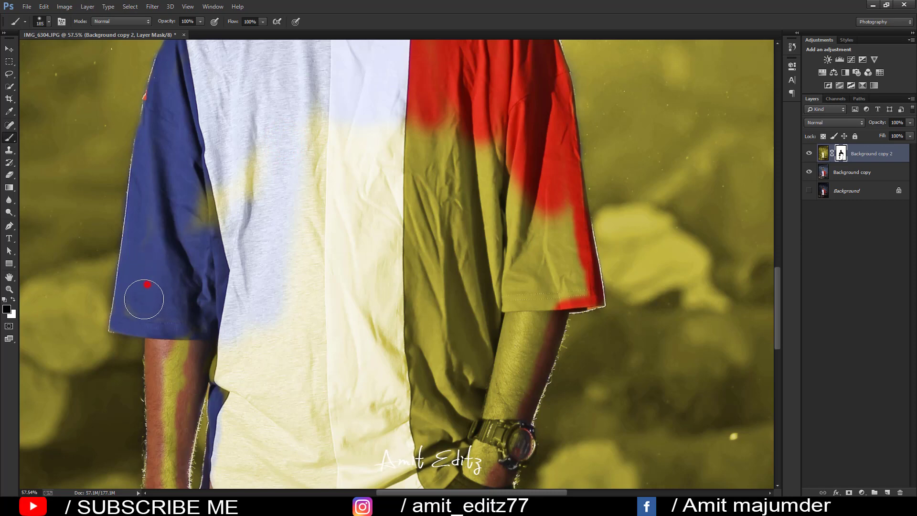
left_click_drag(173, 316, 186, 343)
left_click_drag(206, 262, 227, 152)
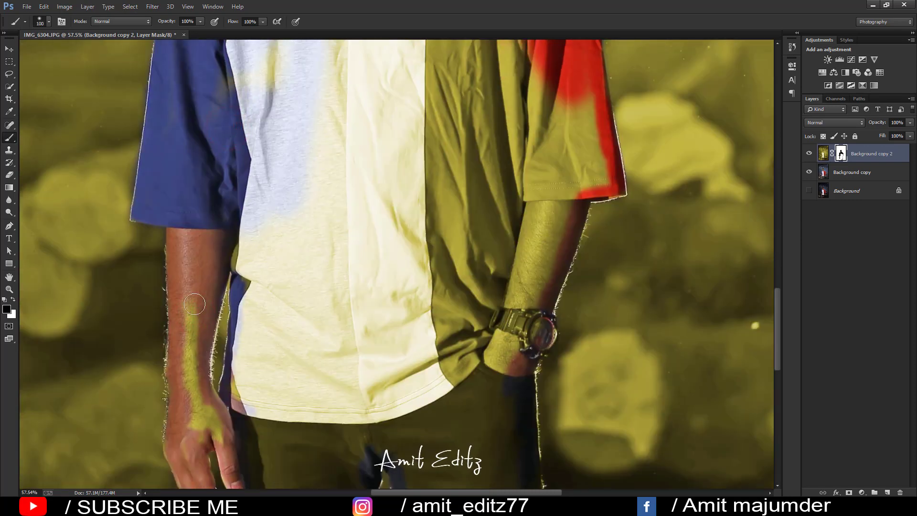
left_click_drag(195, 304, 192, 432)
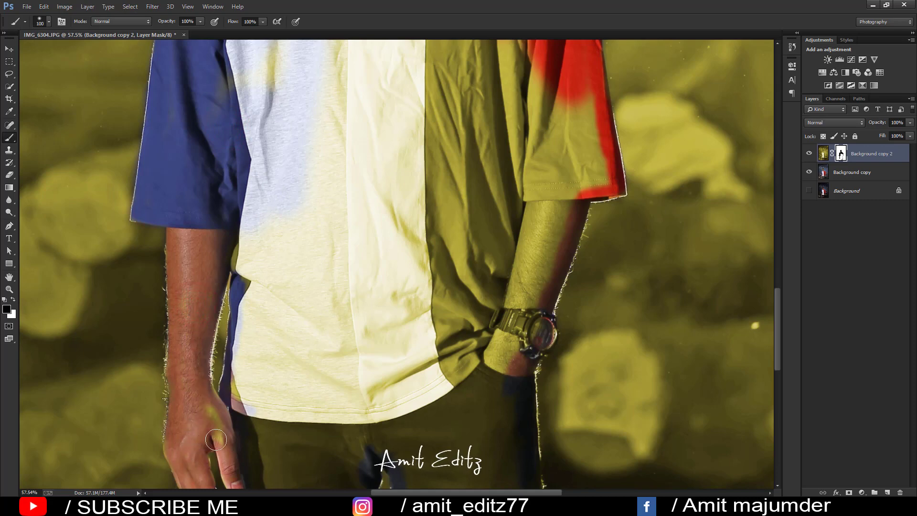
- Restore original colour along the shirt's left edge, forearm and sleeve red
left_click_drag(244, 388, 243, 264)
left_click_drag(275, 205, 371, 282)
mouse_move(500, 268)
left_mouse_down()
mouse_move(492, 277)
mouse_move(536, 242)
mouse_move(532, 318)
mouse_move(506, 359)
mouse_move(543, 242)
mouse_move(583, 187)
mouse_move(587, 103)
mouse_move(544, 165)
left_mouse_up()
left_click_drag(518, 208, 581, 147)
- With a larger brush, clear the yellow from the red, white and grey panels and pants
scroll(581, 148, "up", 3)
key("bracketright")
mouse_move(491, 214)
left_mouse_down()
mouse_move(455, 287)
mouse_move(396, 363)
mouse_move(416, 156)
mouse_move(450, 127)
left_mouse_up()
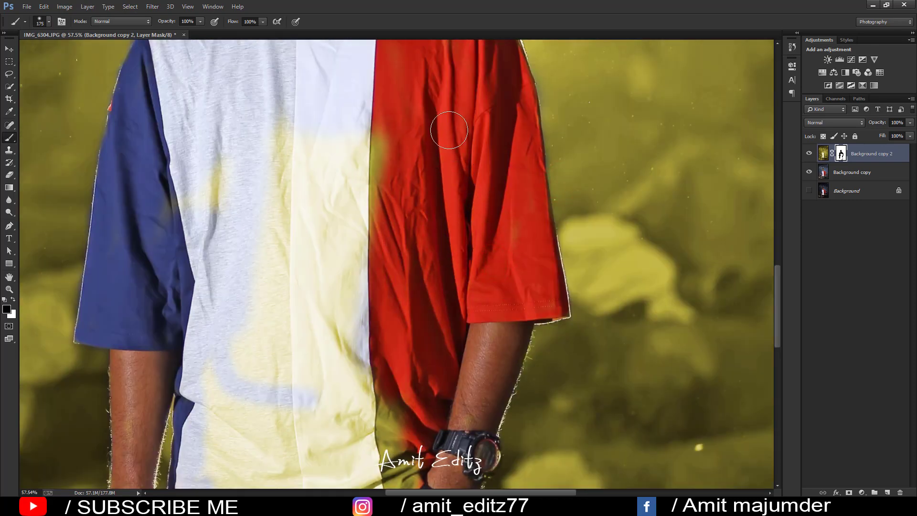
mouse_move(341, 414)
left_mouse_down()
mouse_move(334, 273)
mouse_move(365, 180)
mouse_move(311, 290)
left_mouse_up()
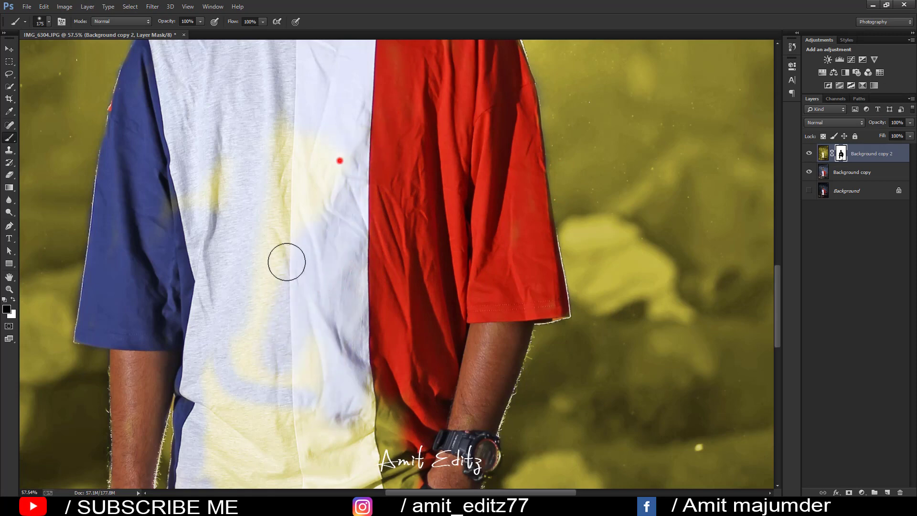
mouse_move(287, 260)
left_mouse_down()
mouse_move(305, 150)
mouse_move(254, 152)
mouse_move(169, 218)
left_mouse_up()
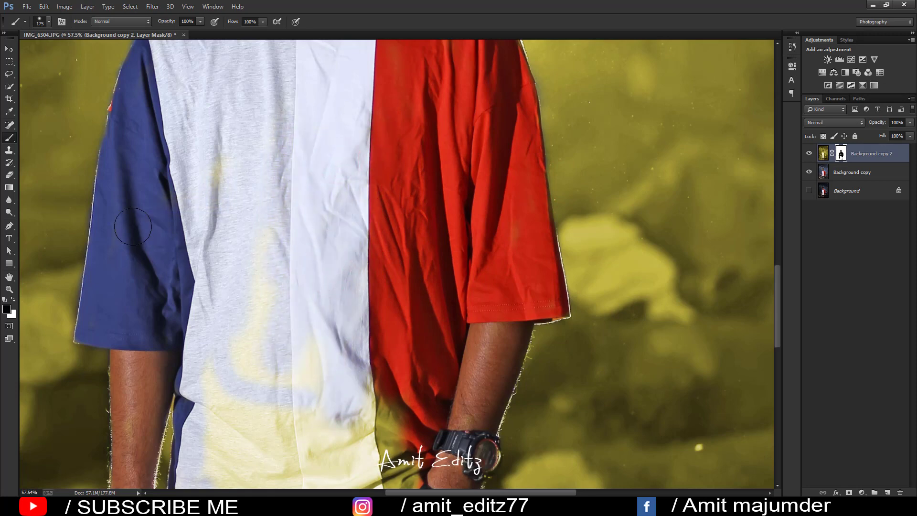
left_click_drag(239, 454, 244, 301)
left_click(274, 117)
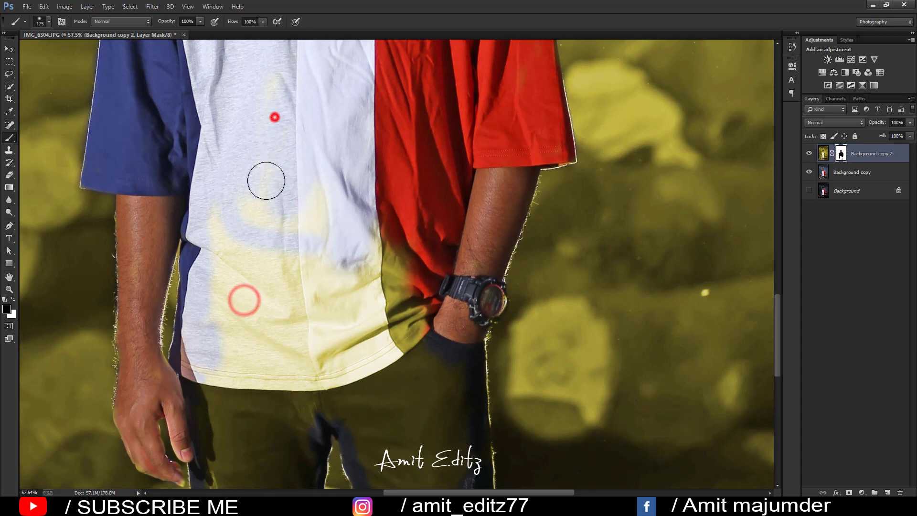
mouse_move(337, 246)
left_mouse_down()
mouse_move(382, 305)
mouse_move(414, 315)
mouse_move(368, 163)
left_mouse_up()
mouse_move(384, 368)
left_mouse_down()
mouse_move(359, 195)
mouse_move(422, 312)
left_mouse_up()
- Remove the yellow tint down the pants leg, crotch and left thigh
left_click_drag(418, 392, 422, 429)
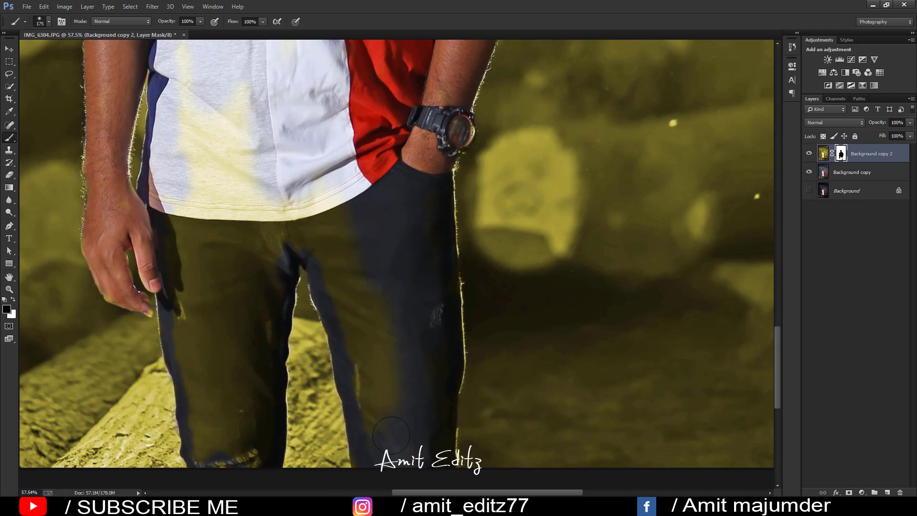
left_click_drag(374, 407, 346, 300)
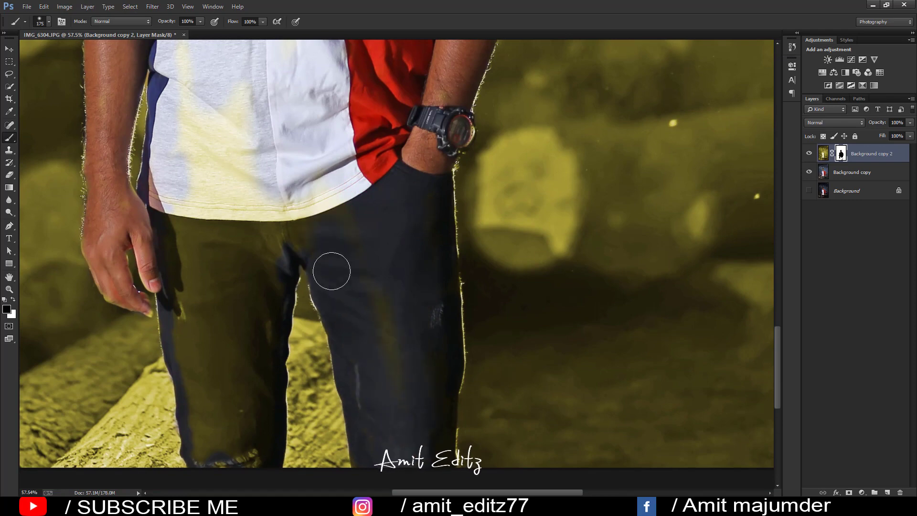
mouse_move(354, 215)
left_mouse_down()
mouse_move(281, 252)
mouse_move(256, 295)
left_mouse_up()
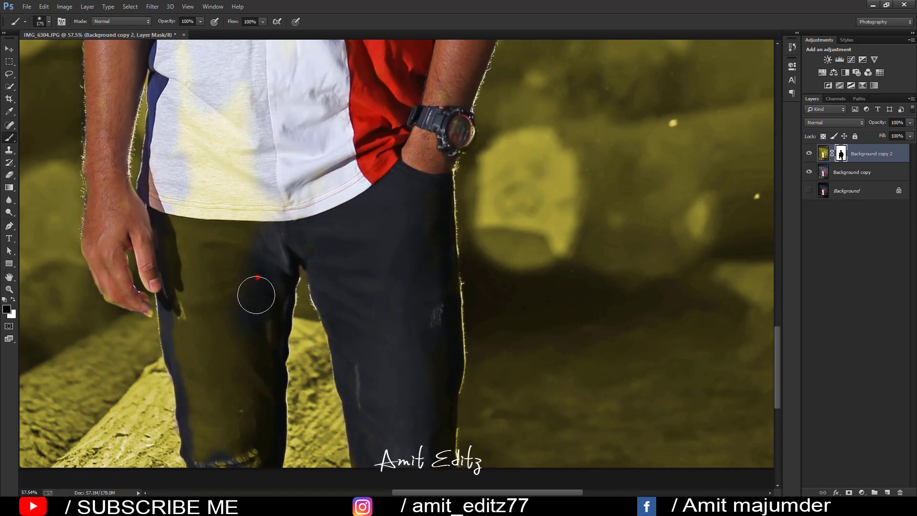
scroll(256, 295, "down", 3)
scroll(256, 295, "down", 2)
mouse_move(219, 170)
left_mouse_down()
mouse_move(201, 228)
mouse_move(210, 307)
mouse_move(205, 272)
mouse_move(247, 238)
mouse_move(225, 266)
left_mouse_up()
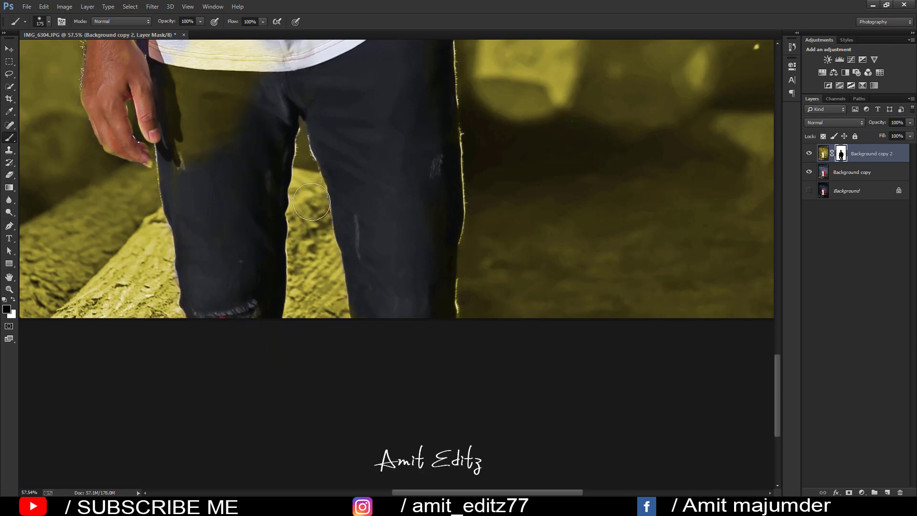
left_click_drag(223, 173, 234, 282)
left_click_drag(213, 243, 223, 252)
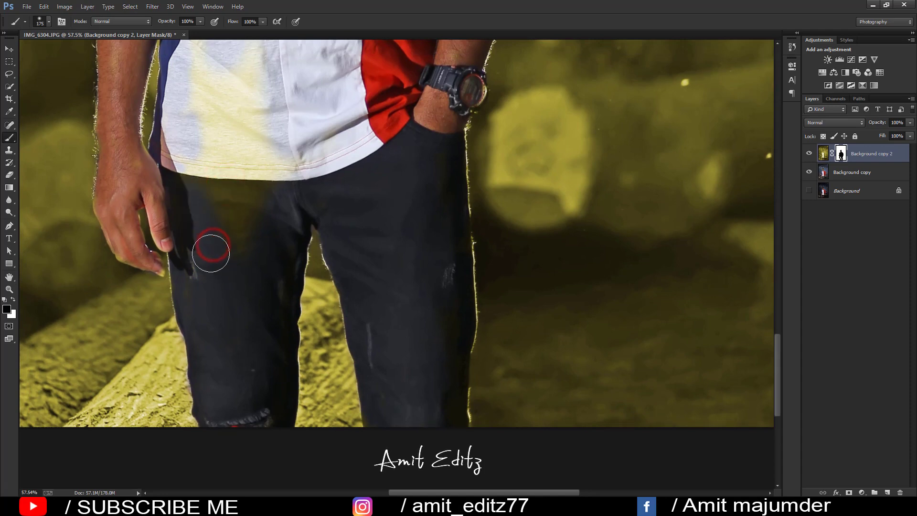
- Clear leftover yellow smudges from the shirt and touch up spots on the jeans
mouse_move(261, 156)
left_mouse_down()
mouse_move(265, 335)
mouse_move(207, 270)
mouse_move(194, 133)
left_mouse_up()
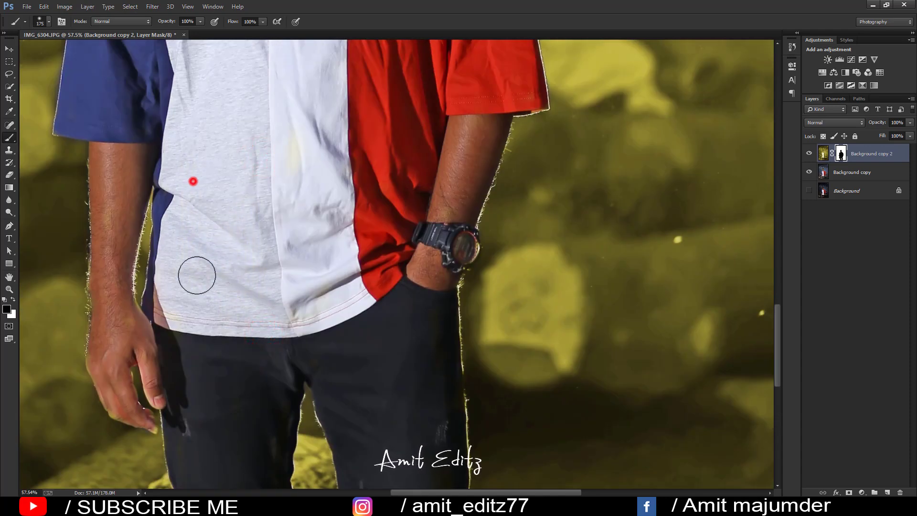
left_click(287, 318)
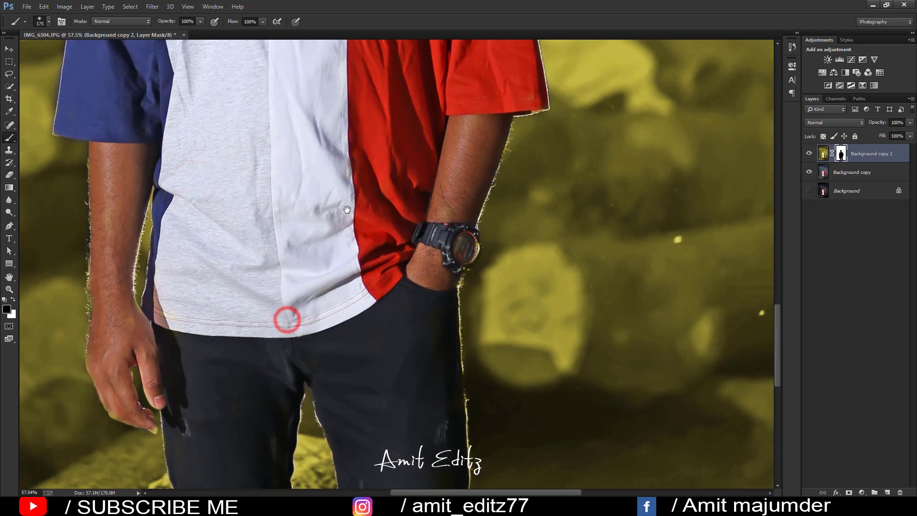
left_click_drag(347, 209, 348, 317)
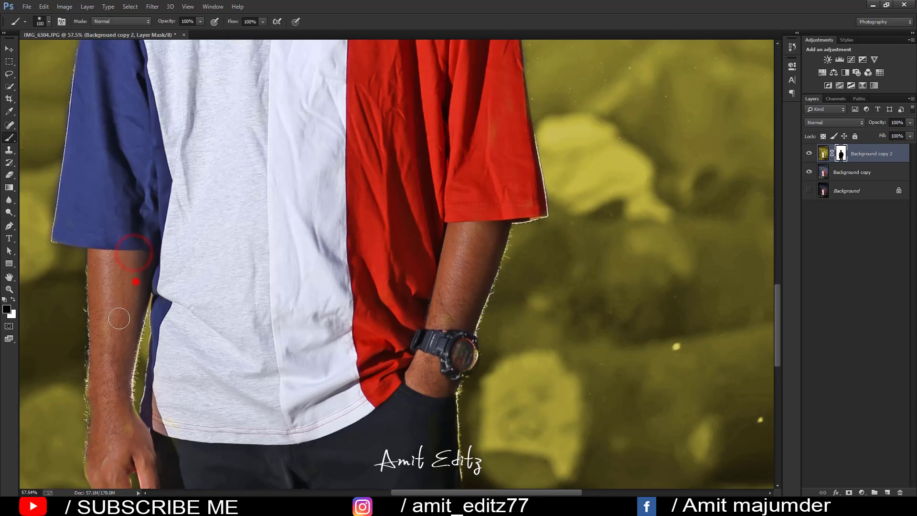
left_click_drag(144, 192, 164, 288)
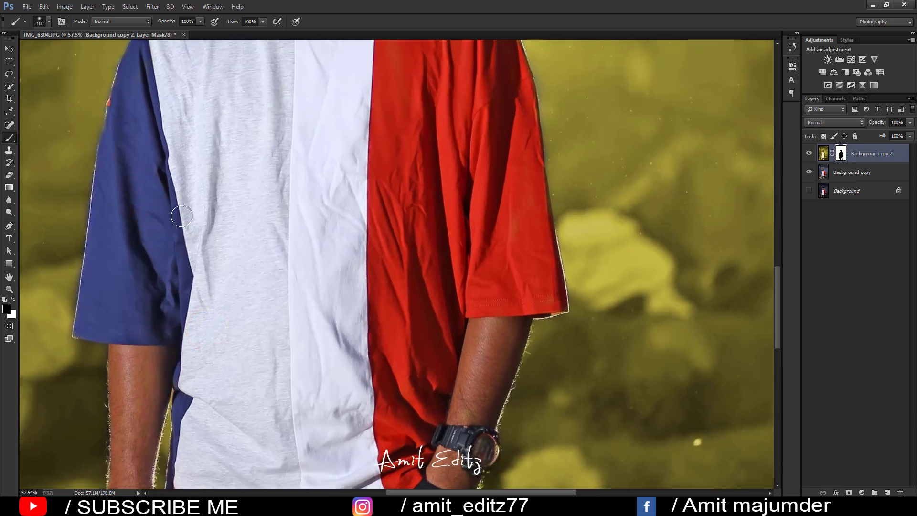
scroll(181, 217, "down", 2)
left_click_drag(248, 317, 248, 119)
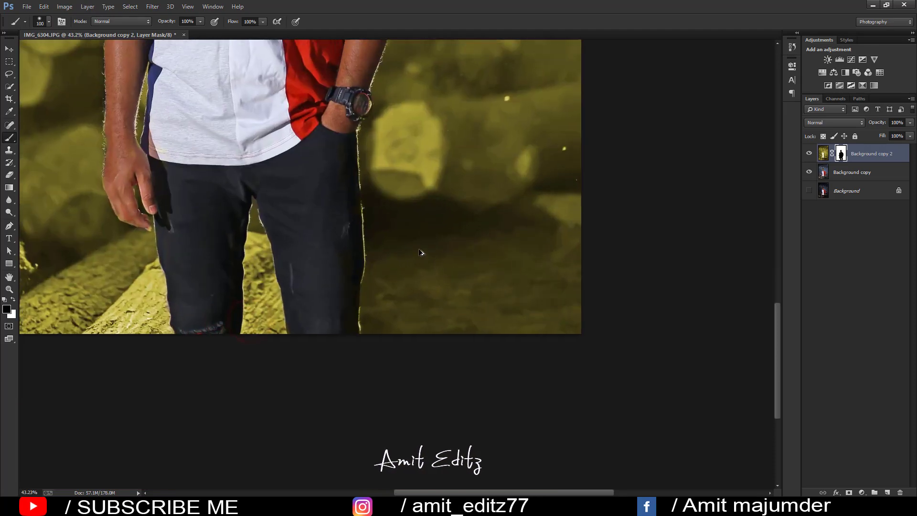
left_click(306, 223)
left_click(280, 198)
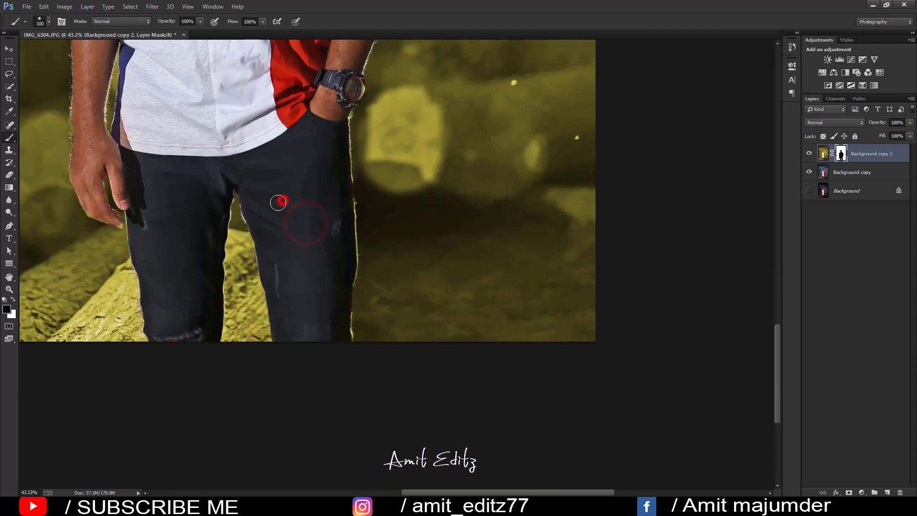
left_click(303, 321)
scroll(311, 267, "down", 3)
scroll(308, 193, "up", 3)
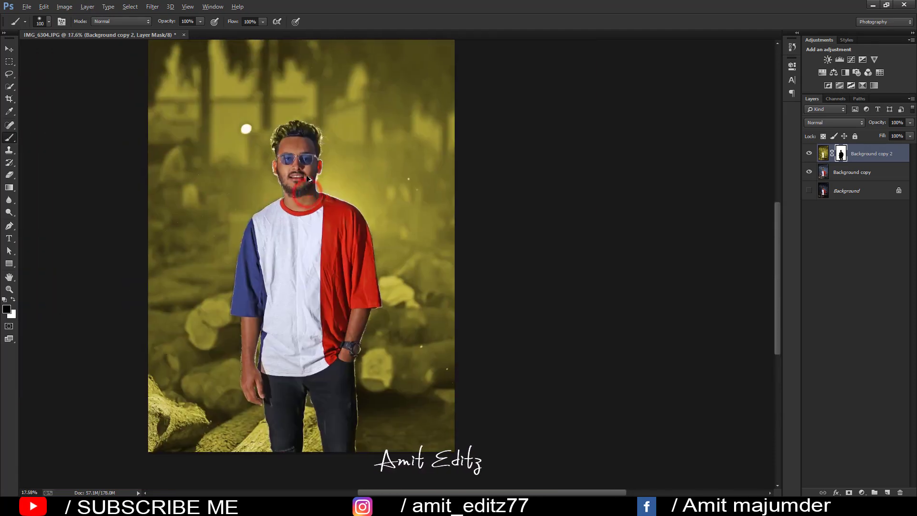
- Paint the mask to restore natural colour at the hairline, glasses and cheek, then fit the view
scroll(308, 196, "up", 3)
scroll(299, 279, "up", 2)
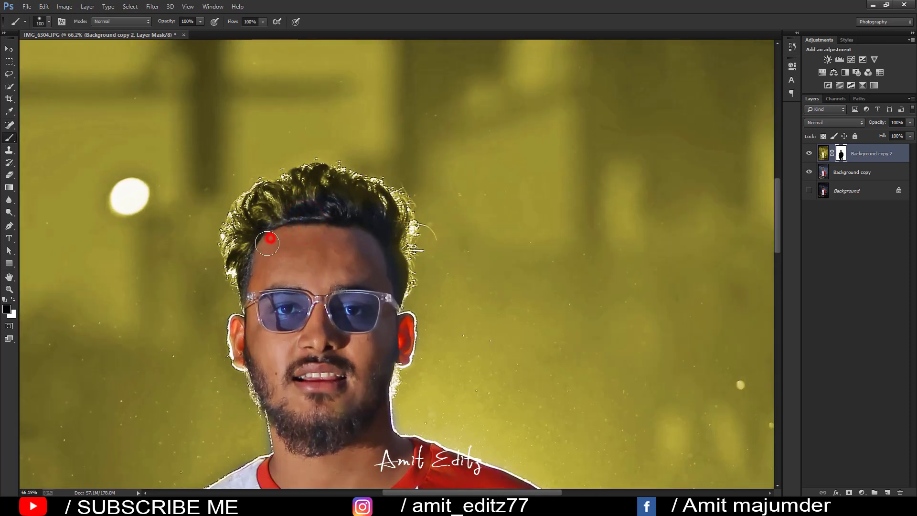
left_click(289, 211)
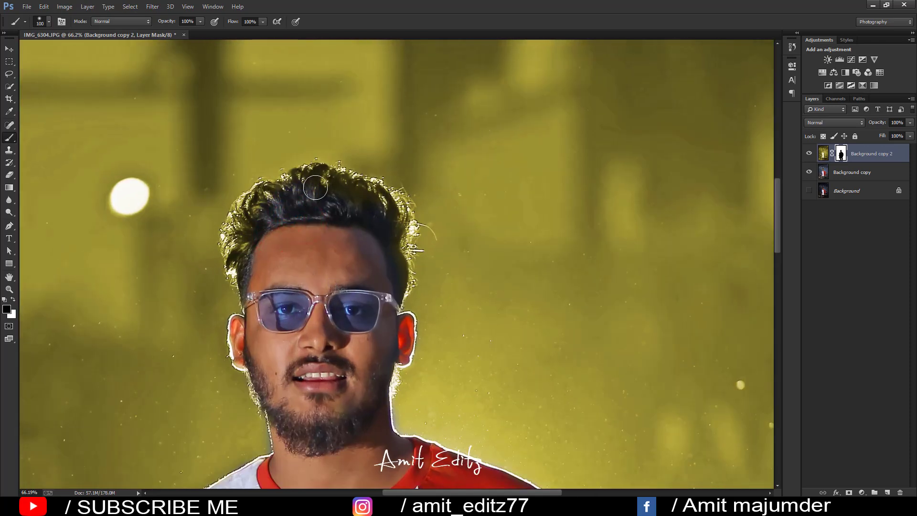
left_click_drag(249, 247, 256, 301)
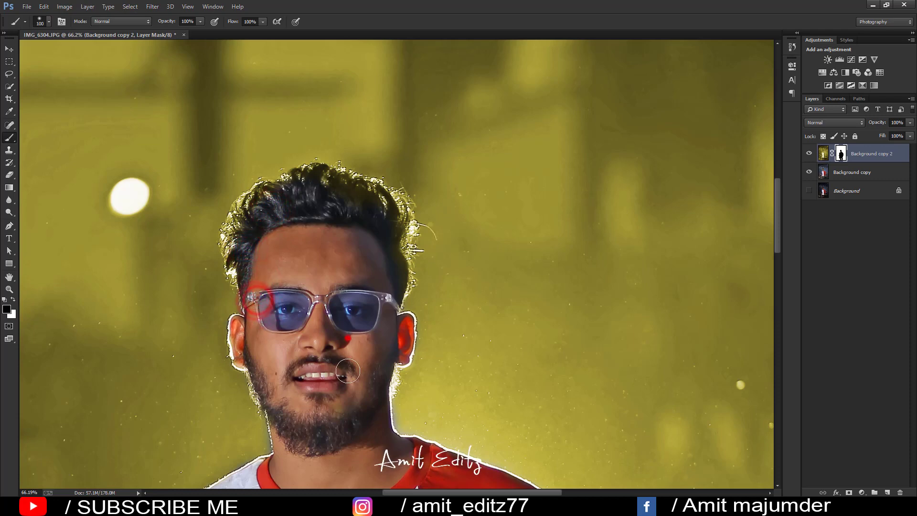
left_click(362, 334)
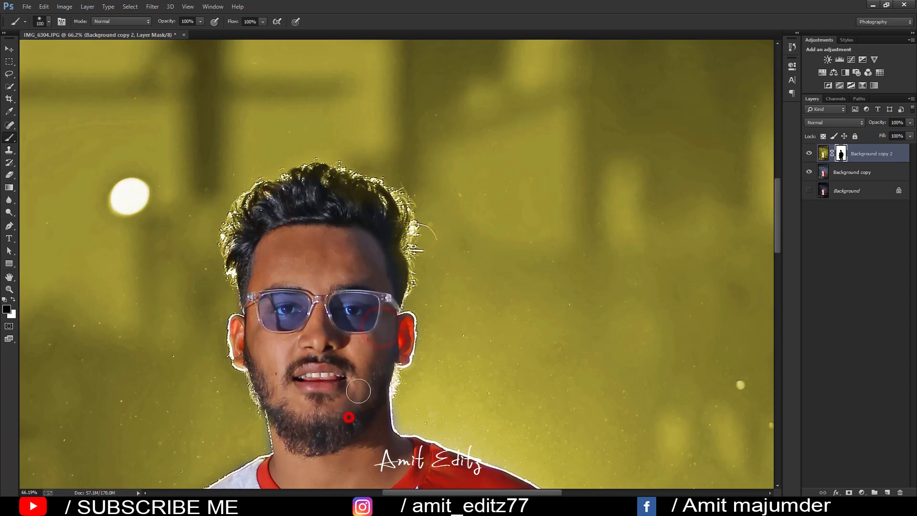
key("ctrl+0")
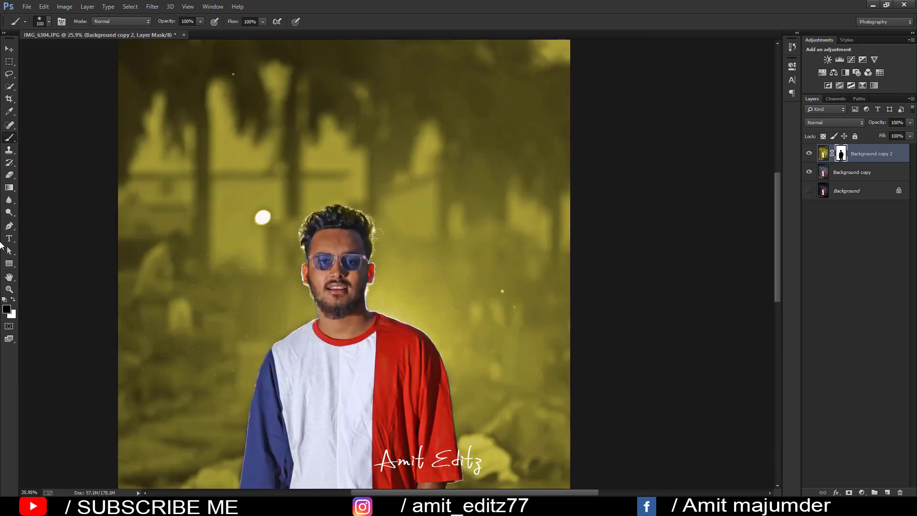
- Paint white on the mask to tidy the shoulder and neck edges
left_click(13, 300)
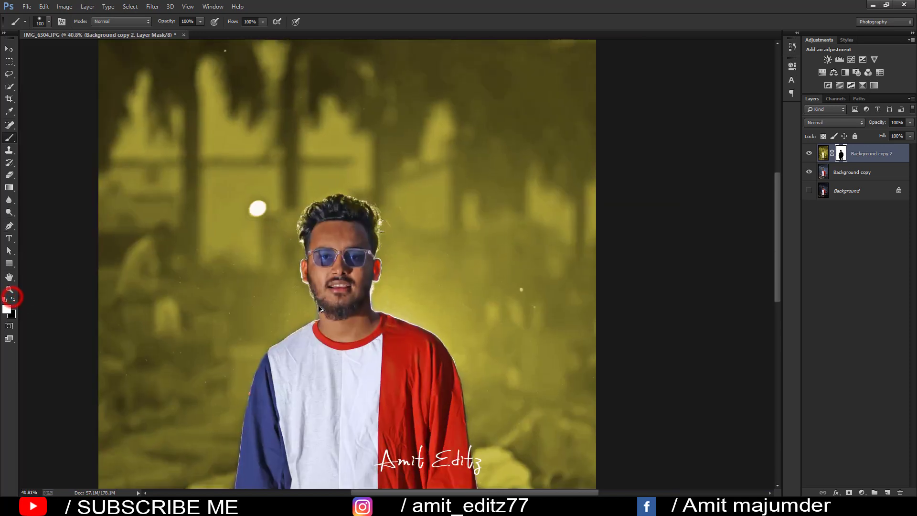
scroll(319, 305, "up", 3)
scroll(294, 343, "up", 2)
left_click_drag(277, 359, 197, 398)
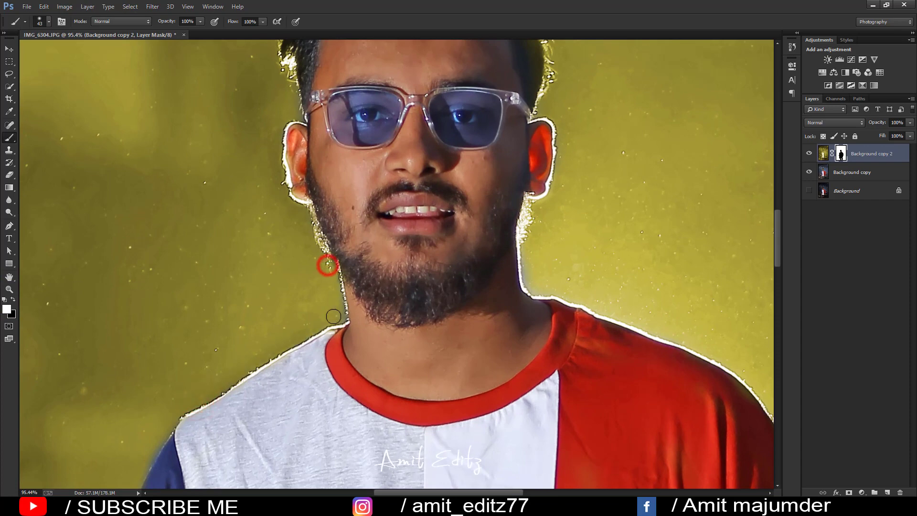
left_click_drag(529, 228, 534, 290)
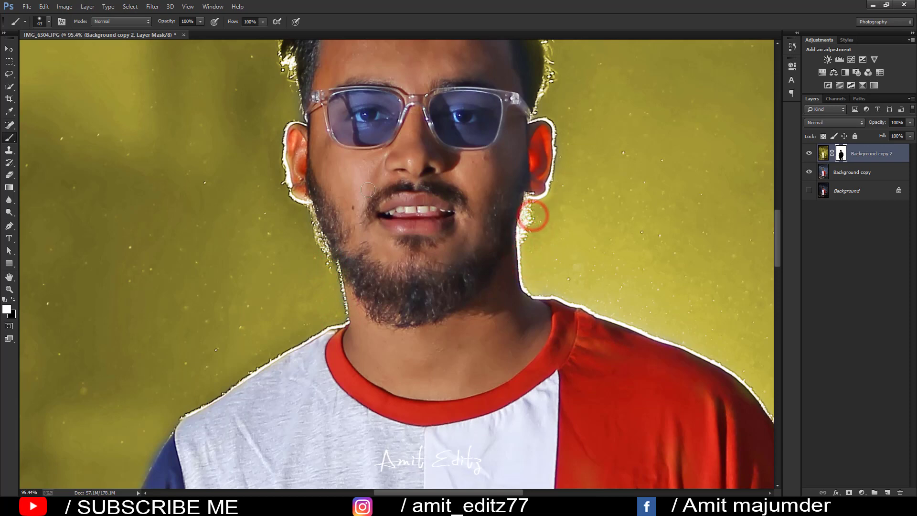
scroll(312, 284, "down", 3)
scroll(266, 325, "up", 1)
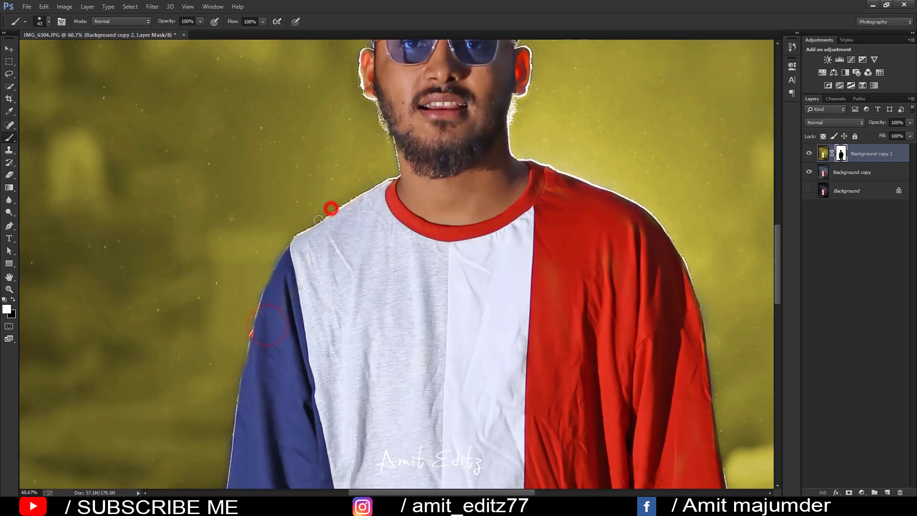
left_click_drag(283, 241, 253, 308)
- Tidy the mask along the left sleeve and forearm edges, then fit the whole photo
left_click_drag(250, 254, 278, 42)
left_click_drag(264, 171, 256, 234)
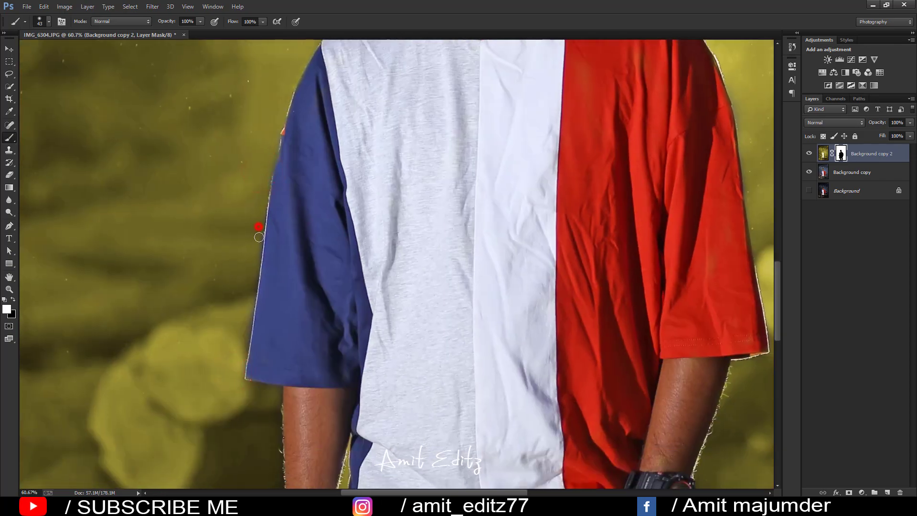
left_click_drag(245, 345, 256, 171)
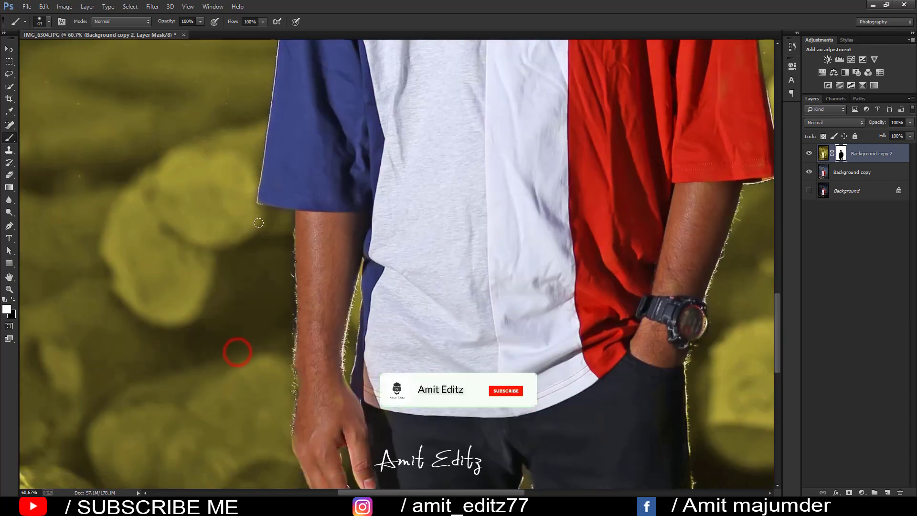
left_click(258, 215)
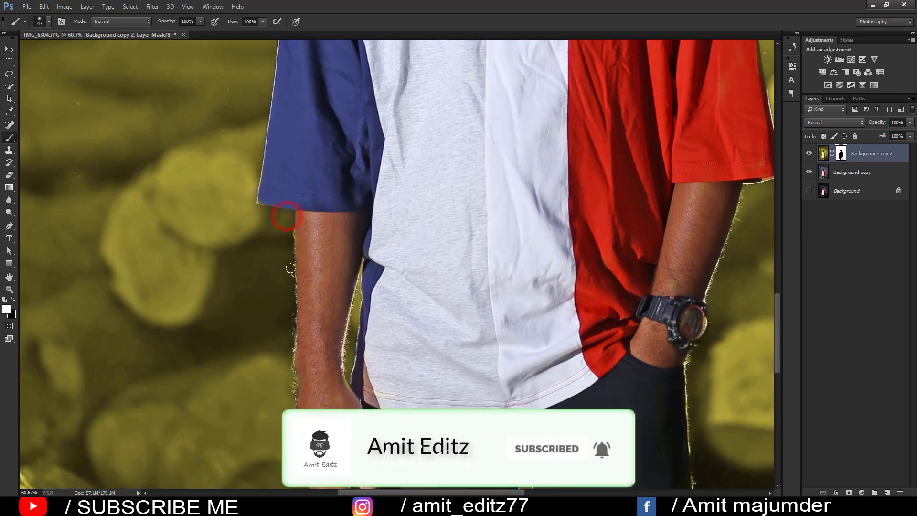
left_click(289, 270)
left_click_drag(293, 371, 297, 244)
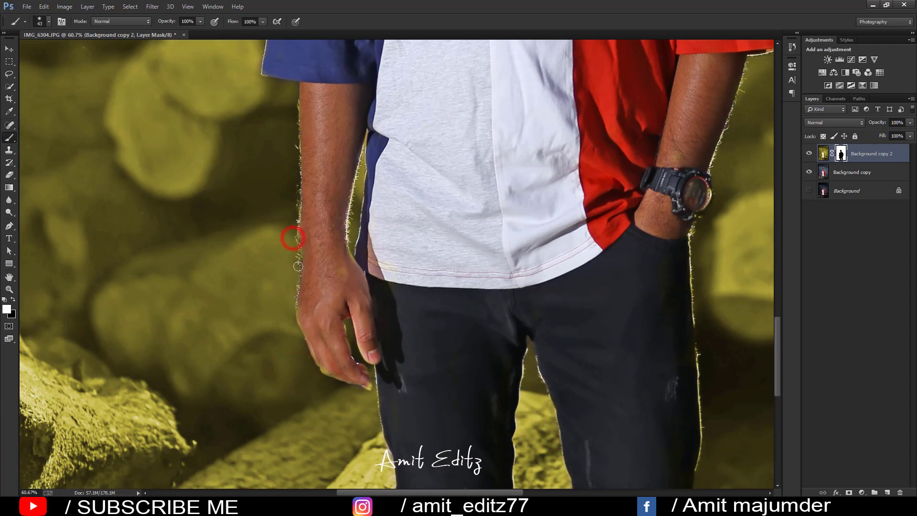
left_click_drag(359, 329, 283, 216)
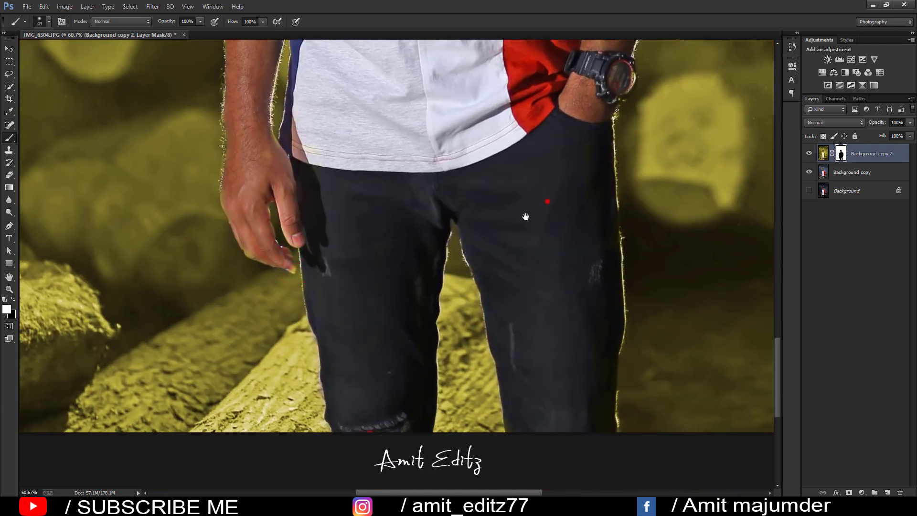
left_click_drag(526, 217, 251, 370)
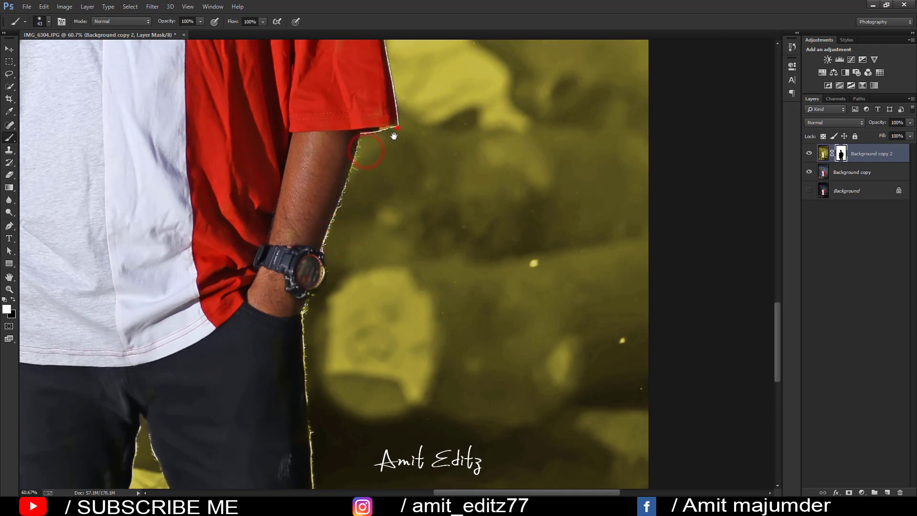
left_click_drag(394, 136, 273, 388)
left_click_drag(264, 322, 266, 449)
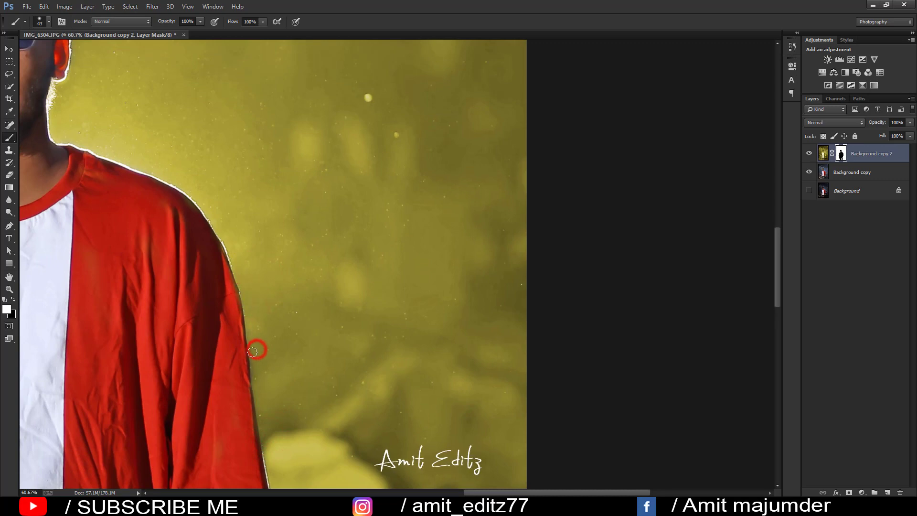
left_click_drag(154, 154, 236, 303)
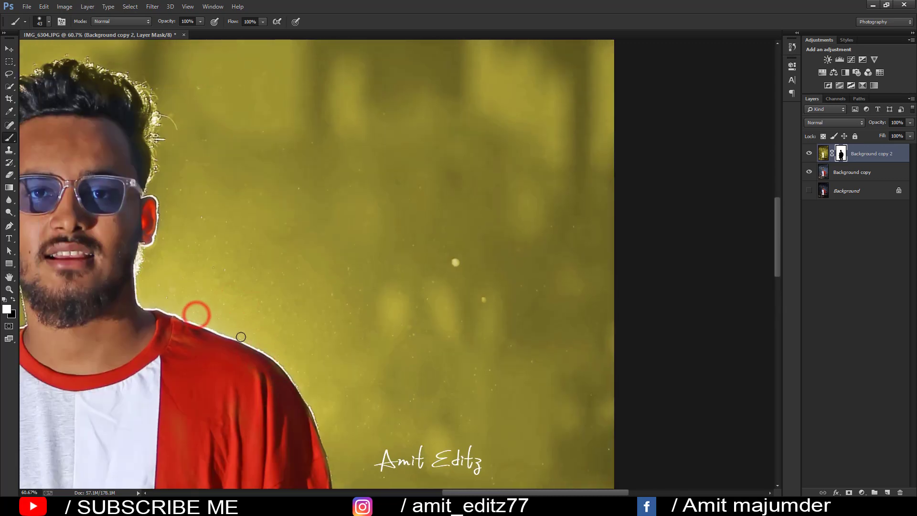
key("ctrl+0")
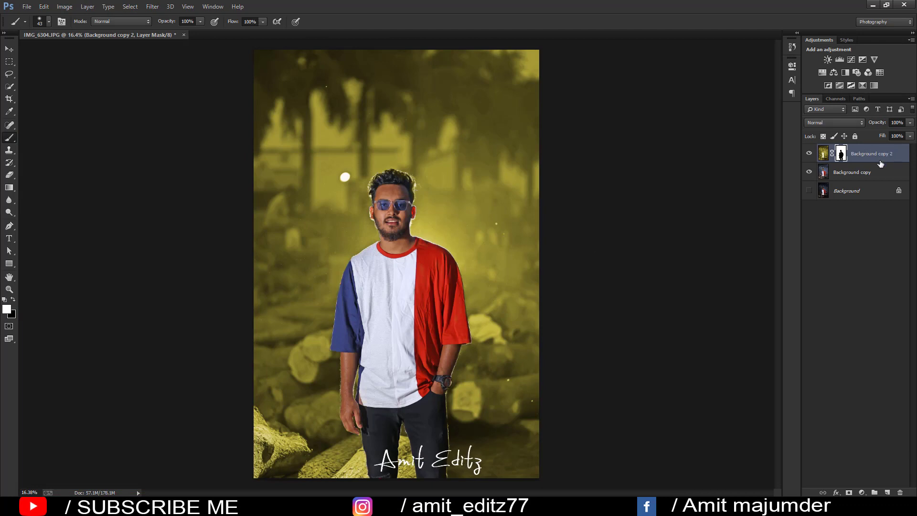
- Stamp visible layers into Layer 1, duplicate it, and blend the forehead with the Mixer Brush
key("ctrl+shift+alt+e")
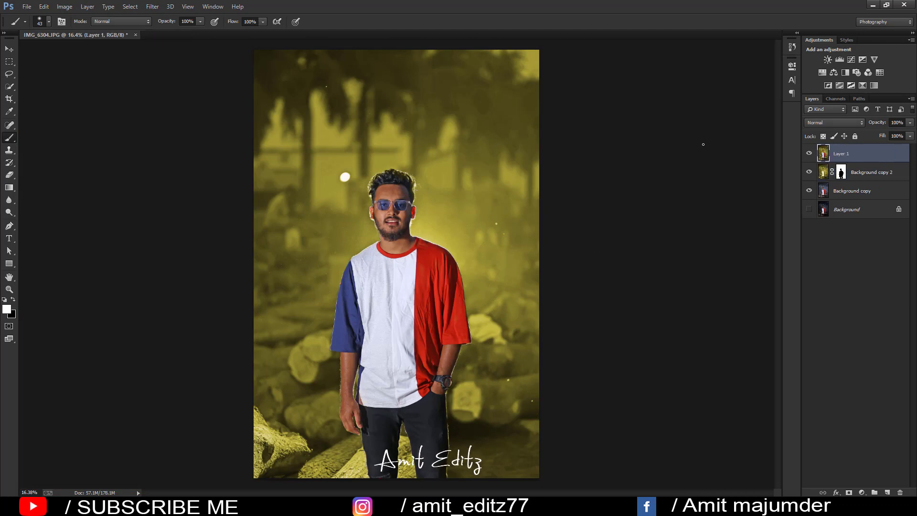
left_click_drag(866, 151, 888, 493)
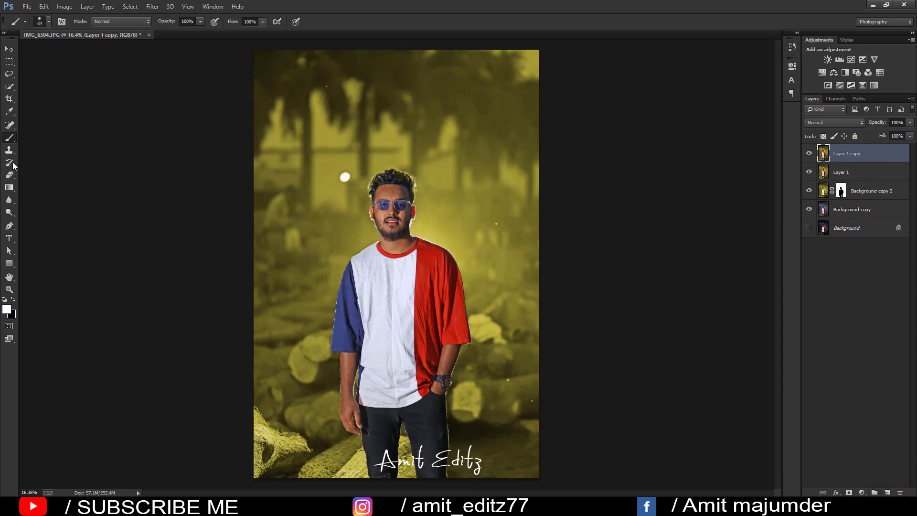
right_click(10, 139)
left_click(31, 159)
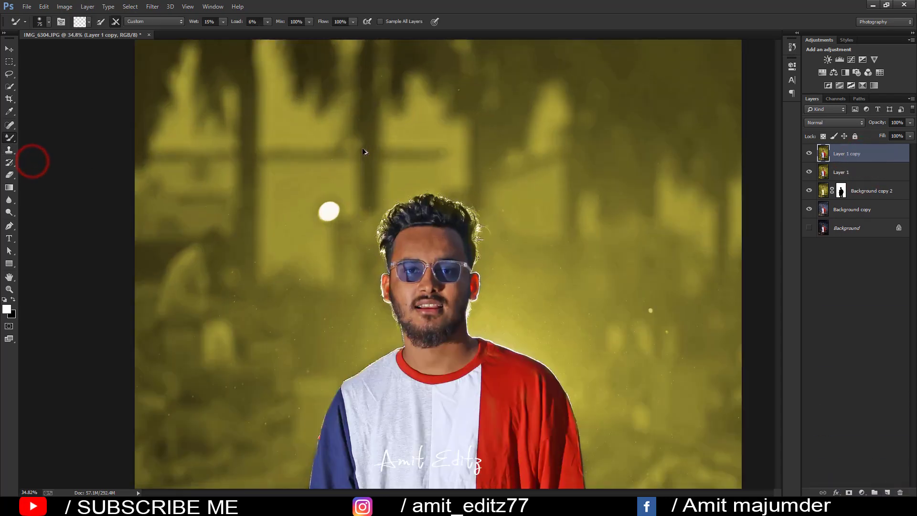
scroll(488, 285, "up", 5)
left_click_drag(478, 373, 481, 395)
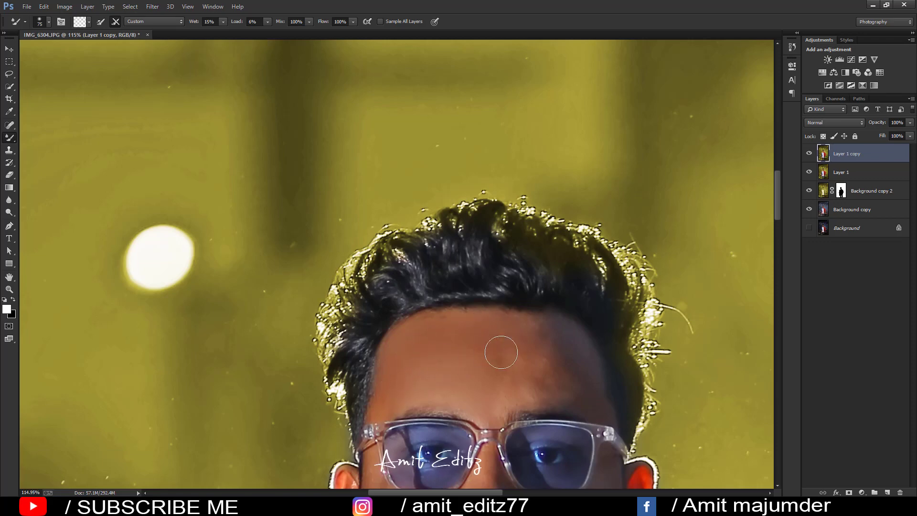
- Smooth the skin on the forehead, nose, cheeks and chin with the Mixer Brush
left_click_drag(537, 370, 556, 354)
left_click_drag(474, 337, 421, 185)
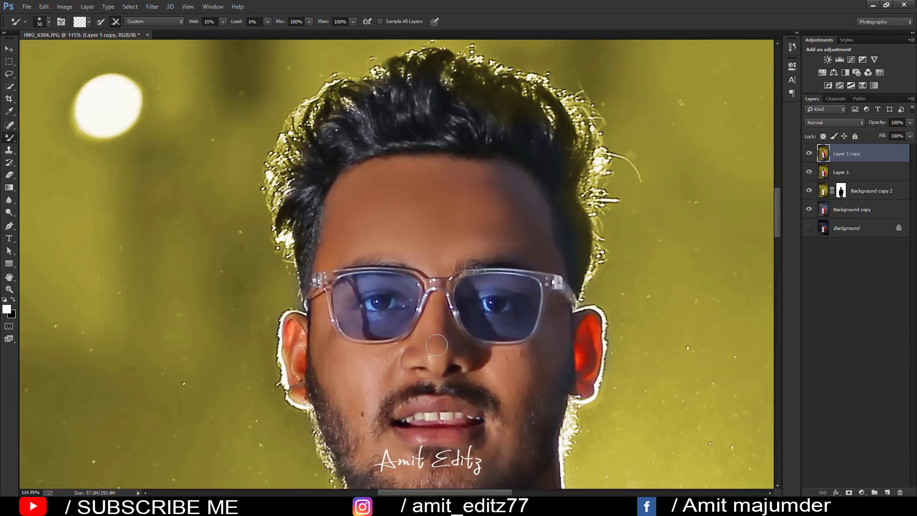
left_click_drag(435, 334, 433, 351)
left_click_drag(505, 369, 513, 365)
left_click_drag(505, 434, 498, 456)
left_click_drag(371, 372, 376, 365)
left_click_drag(371, 389, 371, 403)
mouse_move(423, 350)
left_mouse_down()
mouse_move(371, 358)
mouse_move(396, 352)
left_mouse_up()
- Smooth the skin near the left ear and on the neck with an enlarged brush
scroll(376, 424, "down", 5)
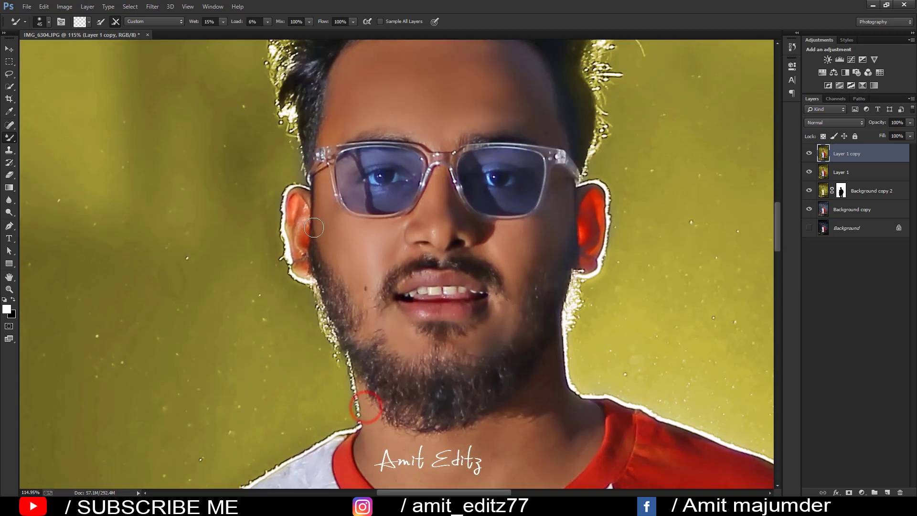
mouse_move(301, 230)
left_mouse_down()
mouse_move(295, 220)
mouse_move(297, 236)
left_mouse_up()
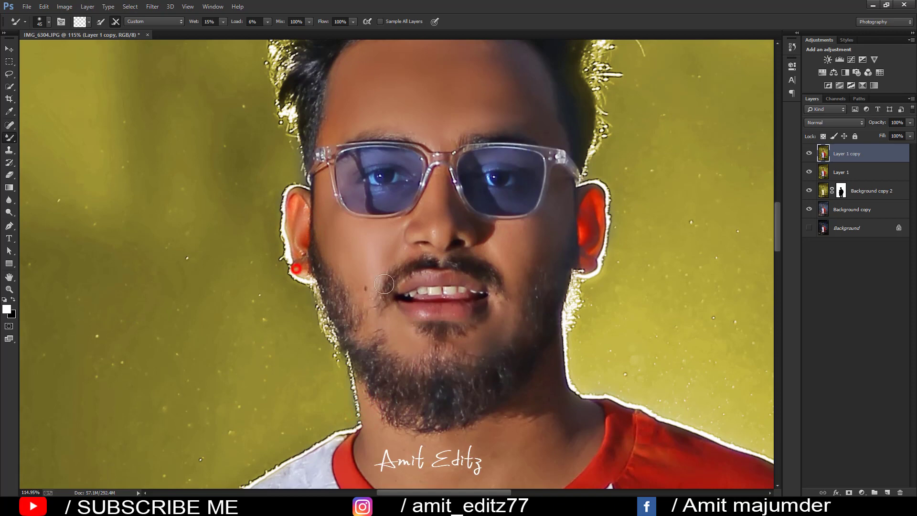
scroll(384, 285, "down", 4)
left_click(457, 382)
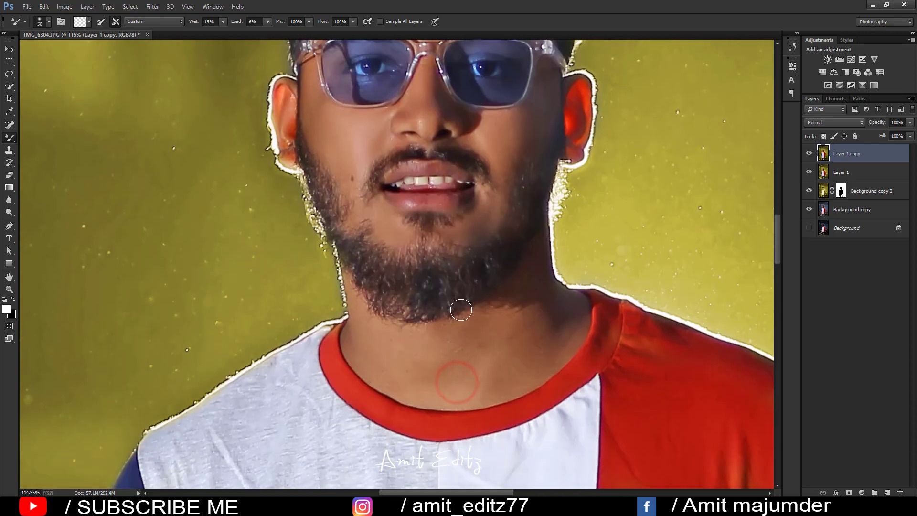
left_click(466, 387)
key("]")
key("]")
left_click_drag(469, 350, 417, 342)
- Duplicate the smoothed layer as Layer 1 copy 2
scroll(487, 369, "down", 5)
scroll(451, 389, "up", 3)
left_click_drag(273, 398, 326, 160)
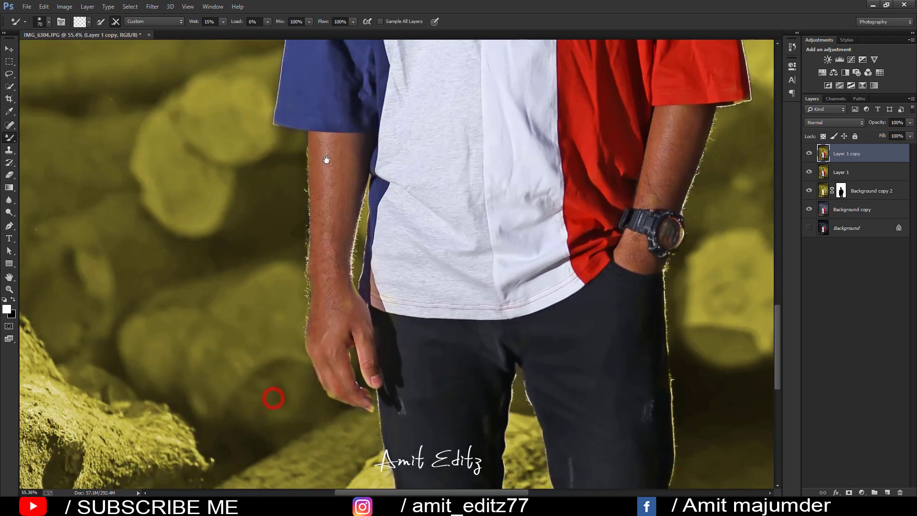
scroll(326, 160, "down", 5)
left_click_drag(868, 163, 887, 492)
- Apply SkinFiner's Default preset from Filter > Photo-Toolbox to Layer 1 copy 2
left_click(153, 6)
mouse_move(170, 271)
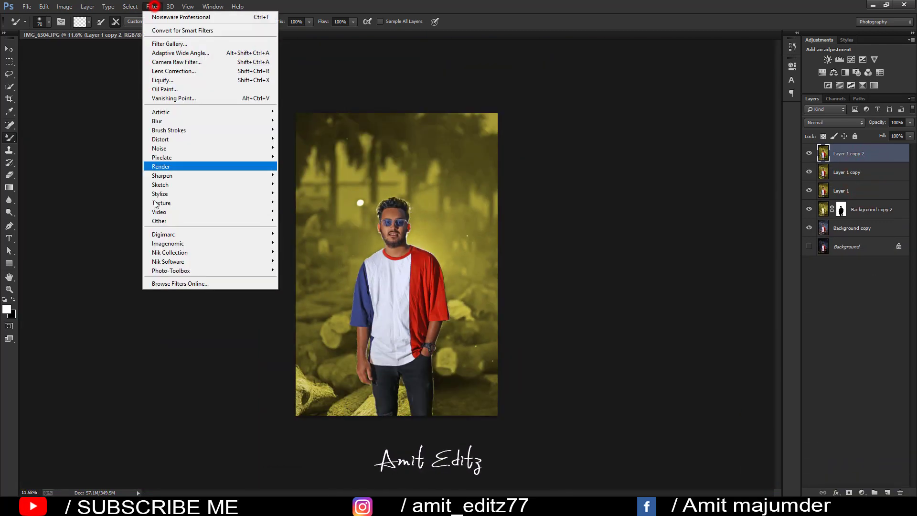
left_click(292, 271)
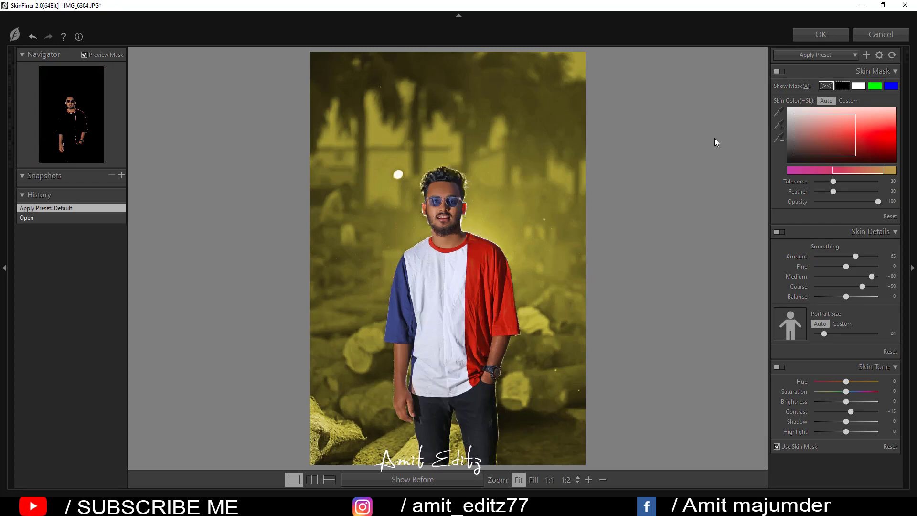
left_click(830, 34)
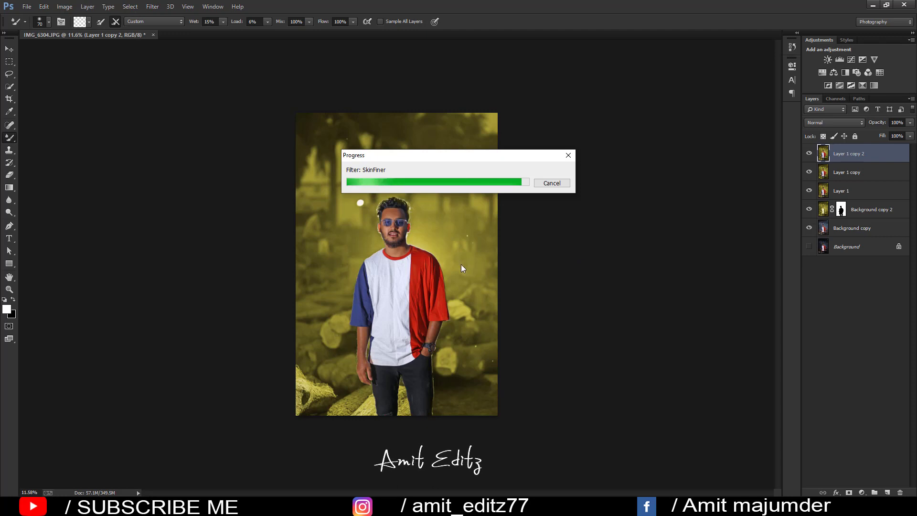
key("ctrl+plus")
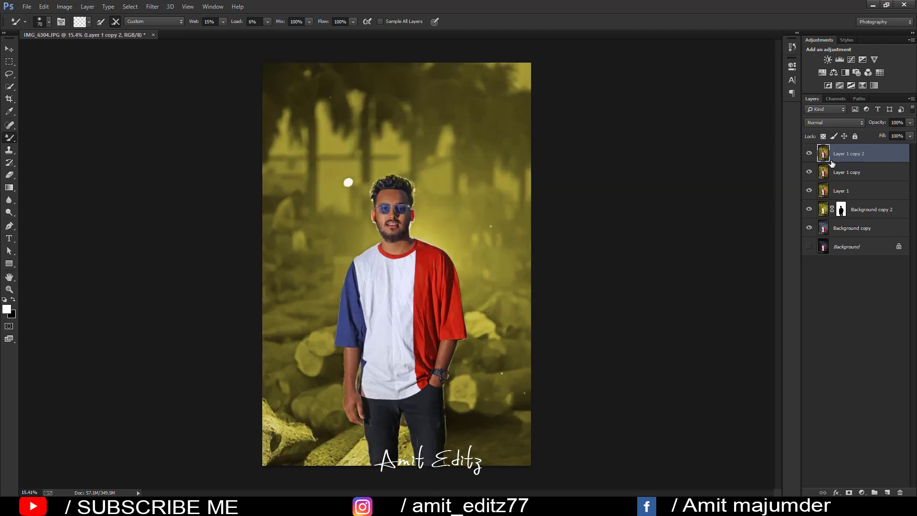
- Duplicate the top layer and raise Shadows and Blacks in the Camera Raw Filter
left_click_drag(832, 163, 888, 492)
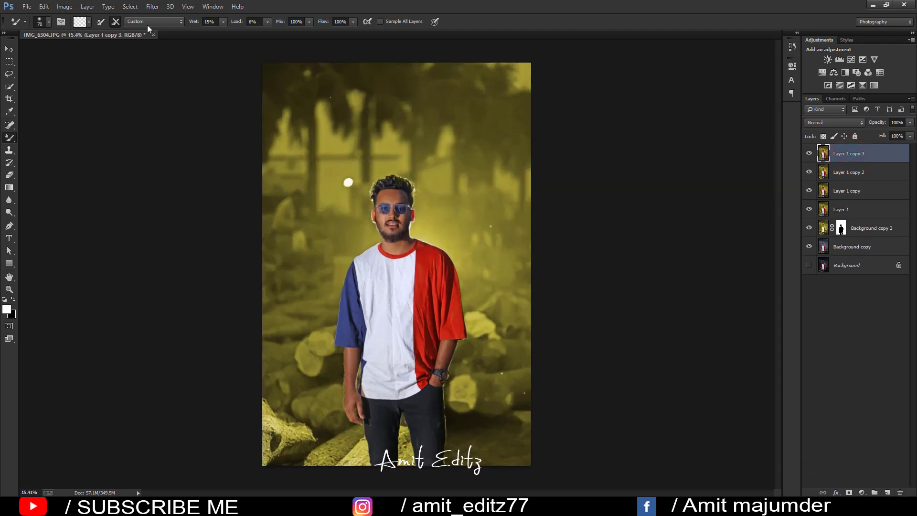
left_click(153, 6)
left_click(166, 65)
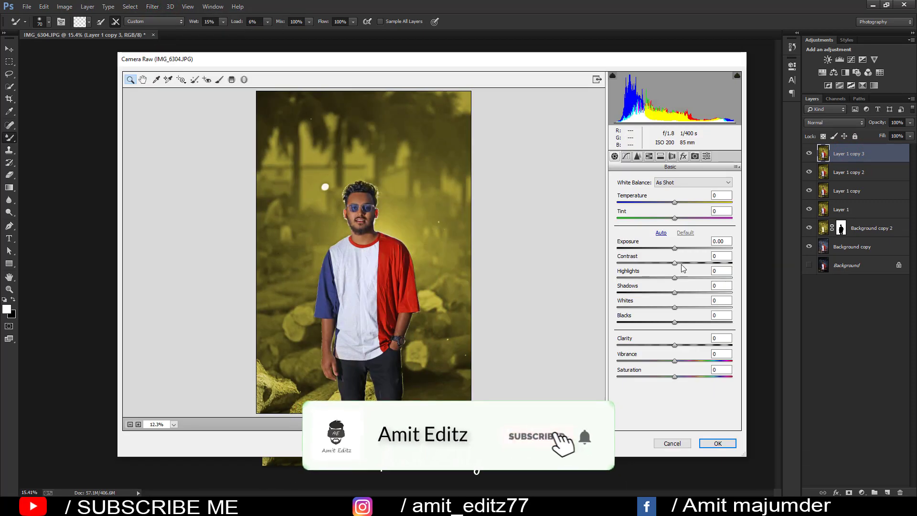
left_click_drag(675, 292, 701, 292)
mouse_move(671, 321)
left_mouse_down()
mouse_move(707, 321)
mouse_move(718, 292)
mouse_move(705, 292)
mouse_move(725, 322)
left_mouse_up()
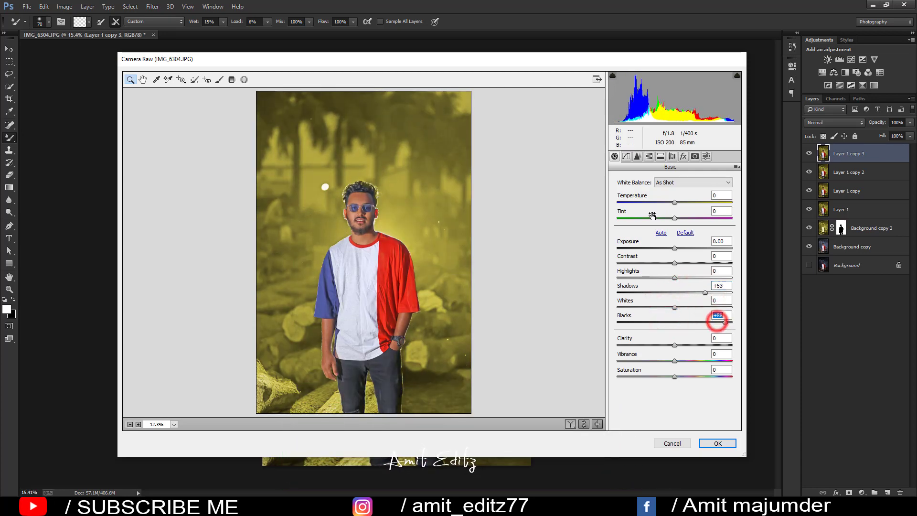
- Brighten Oranges luminance and raise the Blue point-curve black point
left_click(649, 157)
left_click(672, 193)
left_click_drag(675, 239, 697, 242)
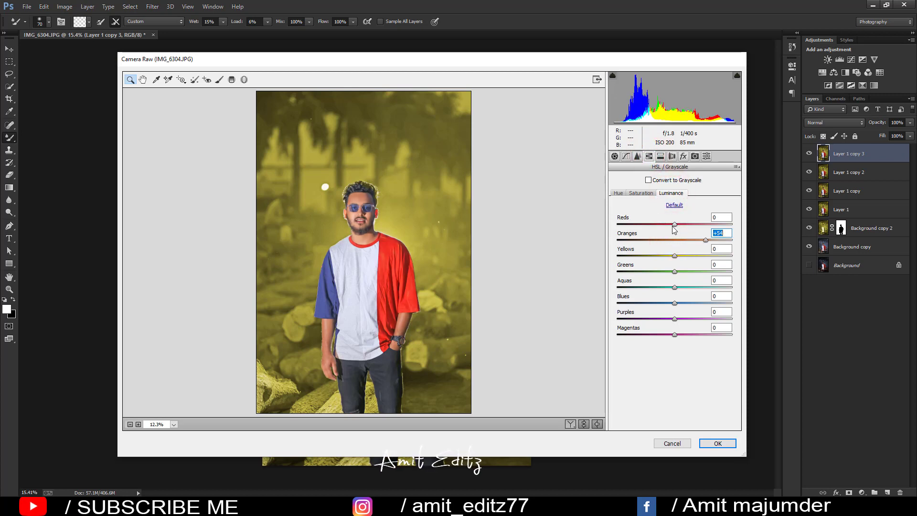
left_click(626, 157)
left_click(645, 209)
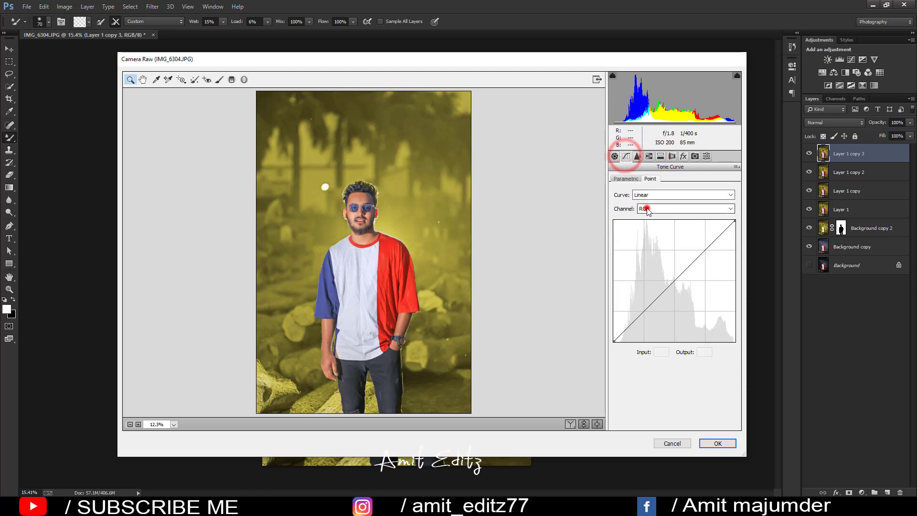
left_click(647, 242)
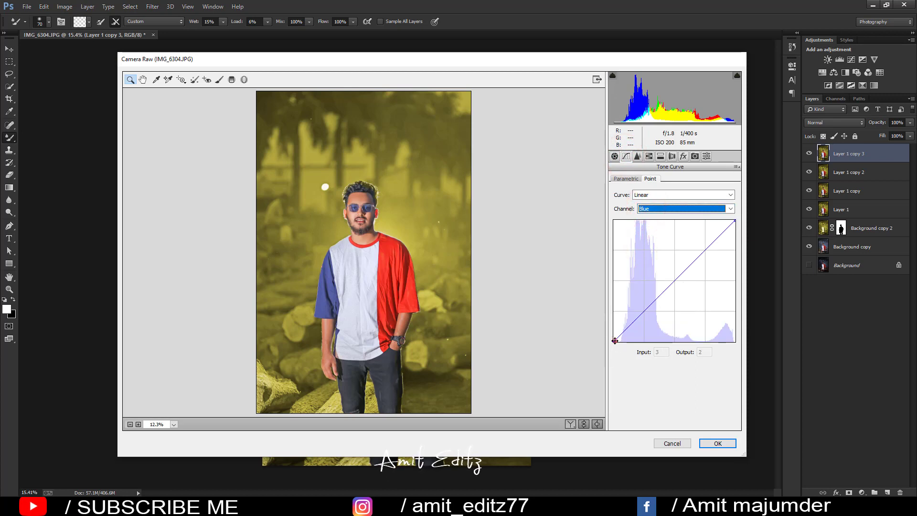
left_click_drag(614, 342, 614, 336)
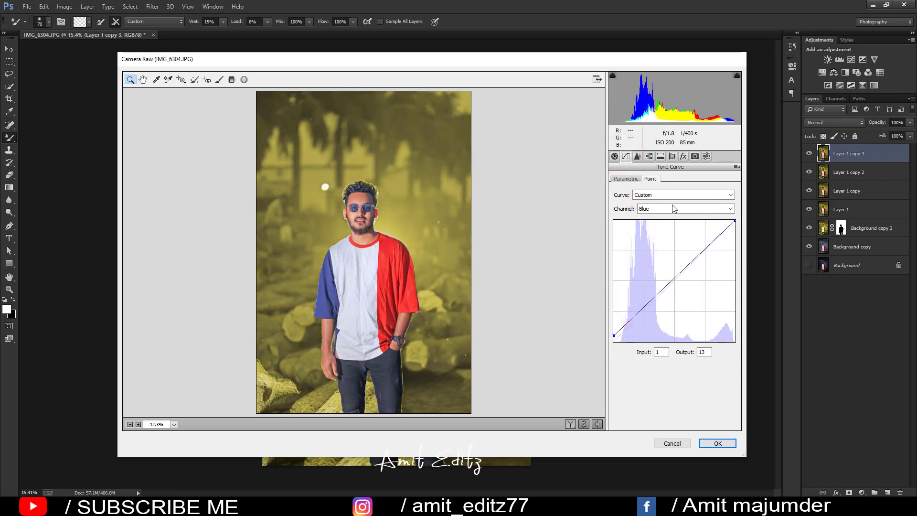
- Add an edge vignette, light sharpening with wider radius, and luminance noise reduction
left_click(683, 157)
mouse_move(675, 279)
left_mouse_down()
mouse_move(663, 282)
mouse_move(676, 327)
left_mouse_up()
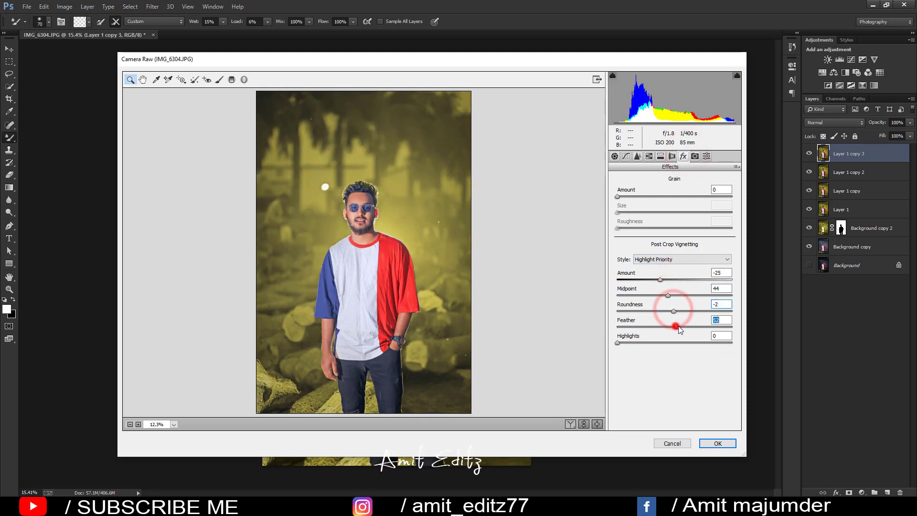
left_click(638, 156)
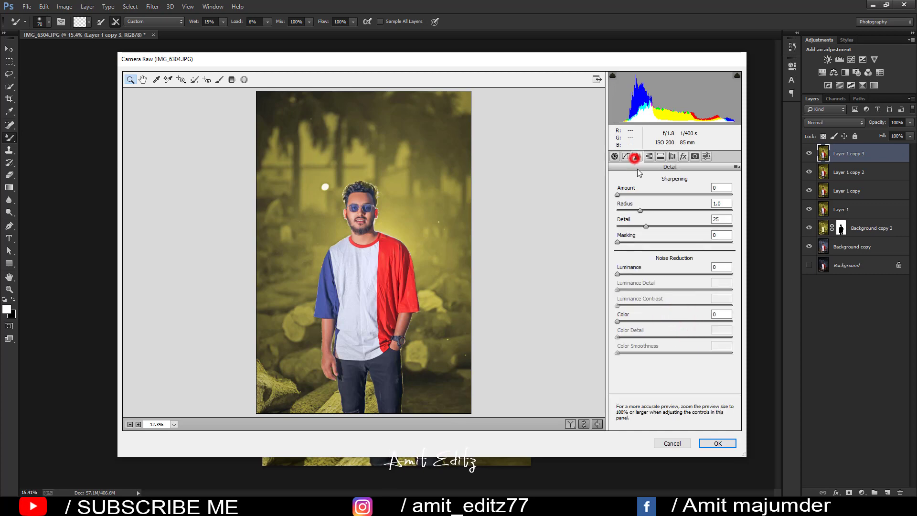
left_click(631, 195)
left_click(645, 211)
left_click(638, 274)
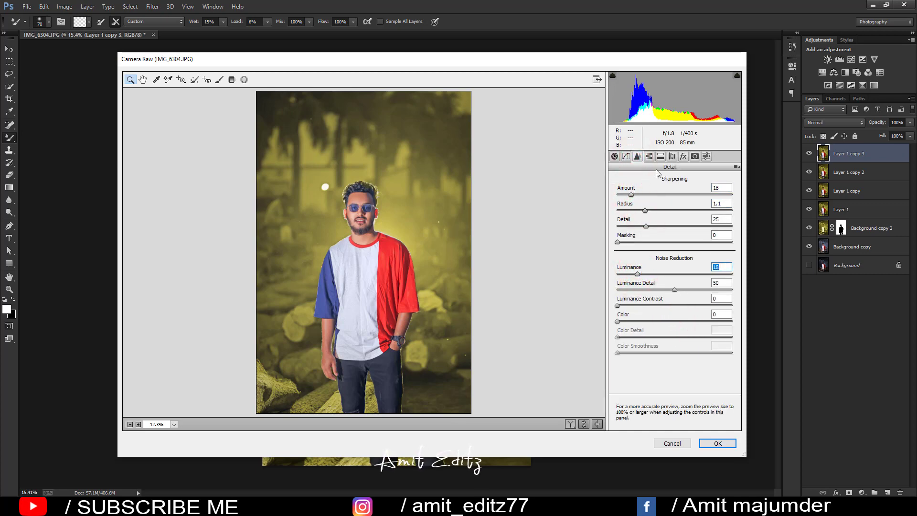
- Reduce Oranges saturation, darken the vignette further, and apply the Camera Raw grading
left_click(649, 156)
left_click(647, 192)
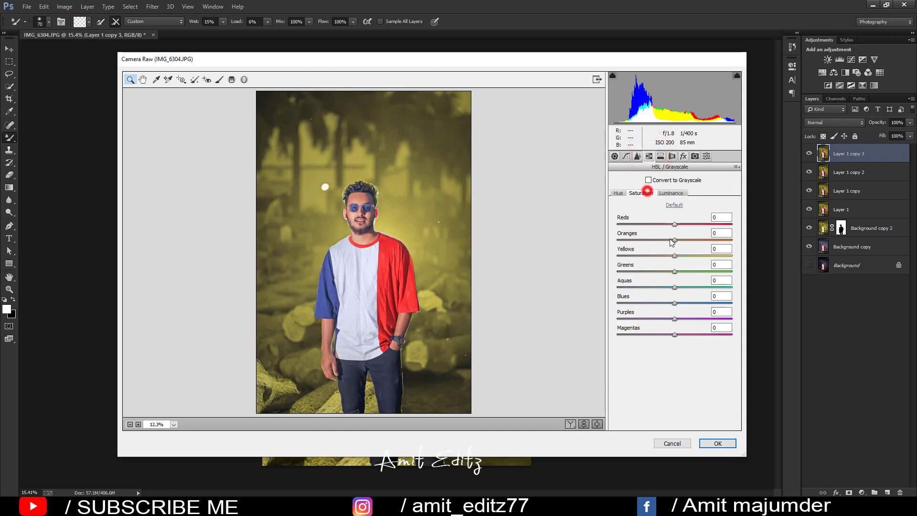
left_click_drag(674, 240, 668, 240)
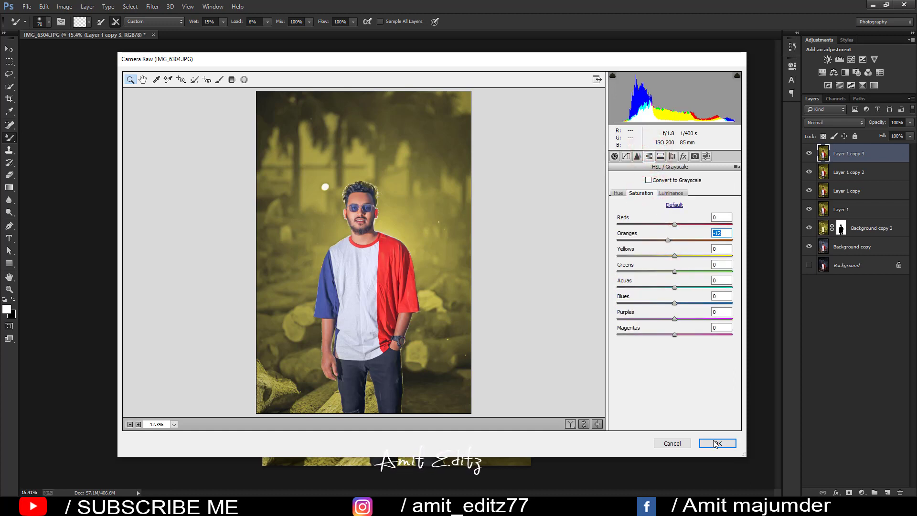
left_click(683, 157)
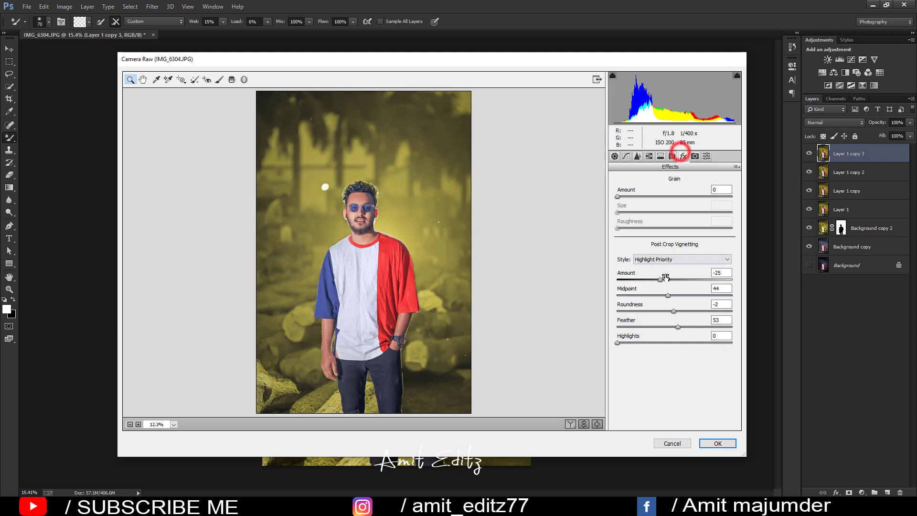
left_click_drag(674, 280, 656, 280)
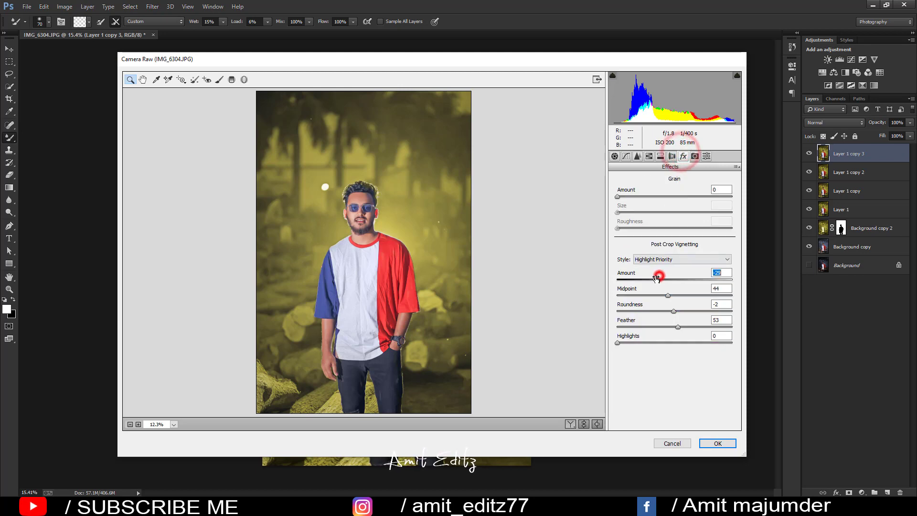
left_click(722, 447)
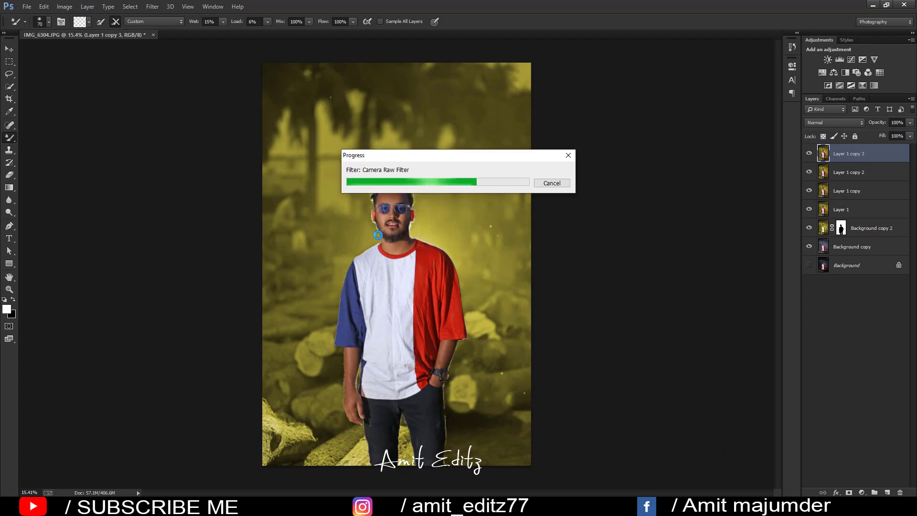
- Duplicate the graded layer and add a Color Balance layer shifting midtones toward yellow
scroll(392, 175, "up", 4)
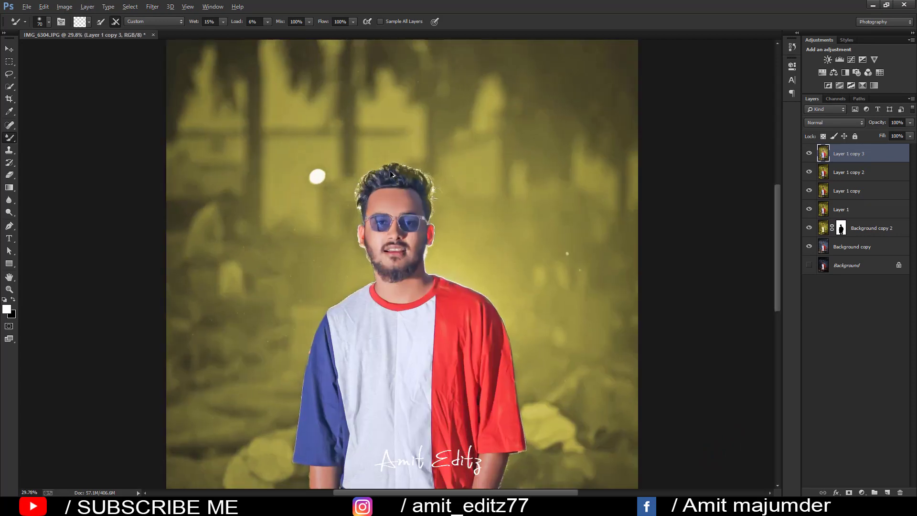
scroll(494, 207, "down", 4)
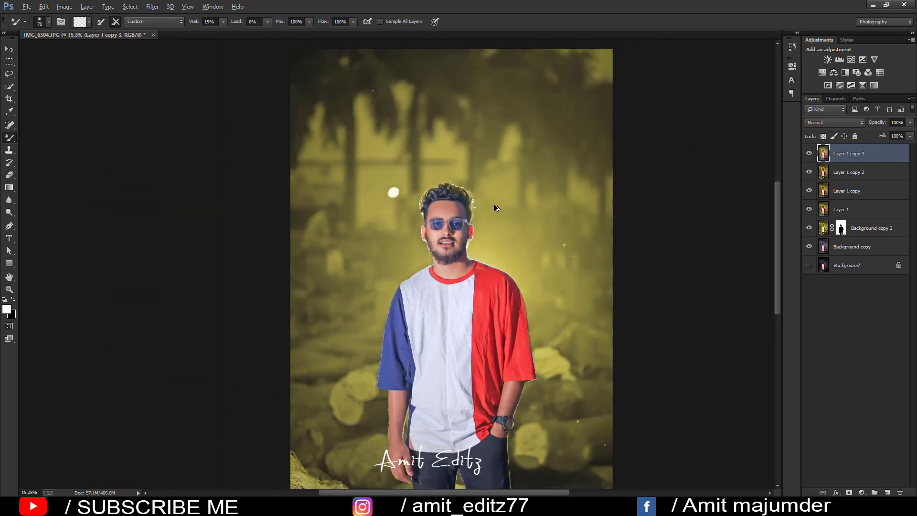
left_click_drag(875, 162, 887, 492)
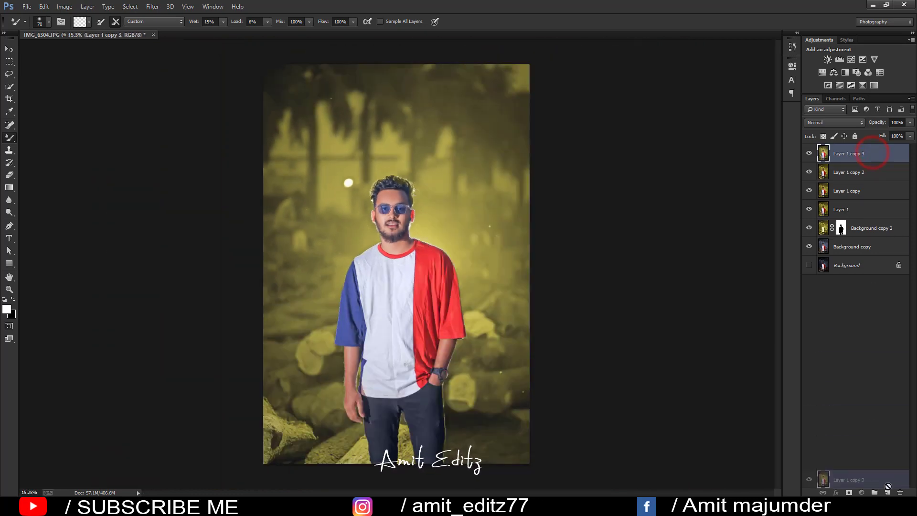
left_click(861, 493)
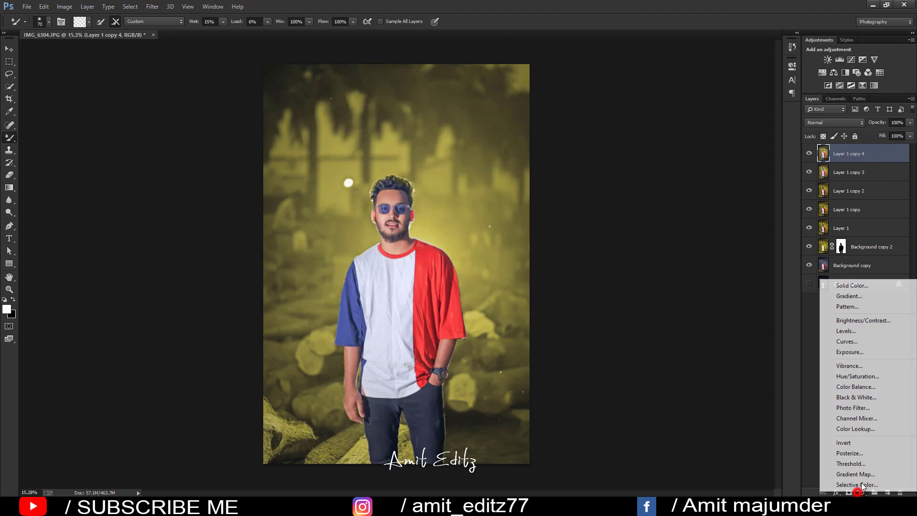
left_click(860, 391)
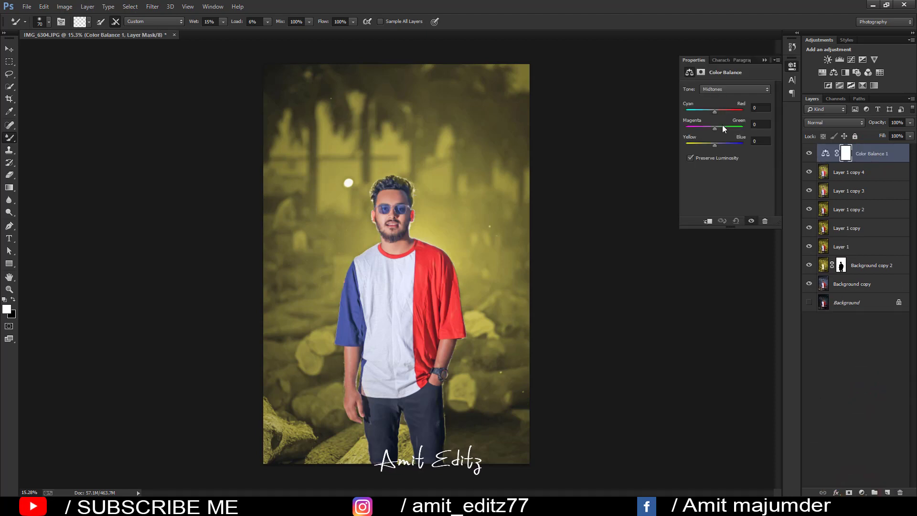
left_click_drag(718, 143, 712, 144)
- Shift the Shadows and Highlights Yellow–Blue sliders slightly toward Yellow
left_click(715, 89)
left_click(715, 99)
left_click_drag(711, 144, 709, 144)
left_click(717, 89)
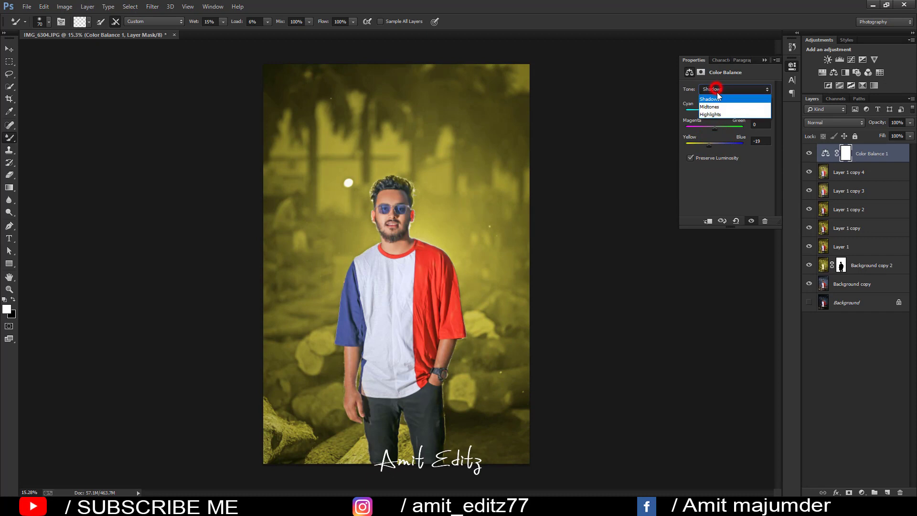
left_click(718, 114)
left_click_drag(716, 144, 715, 144)
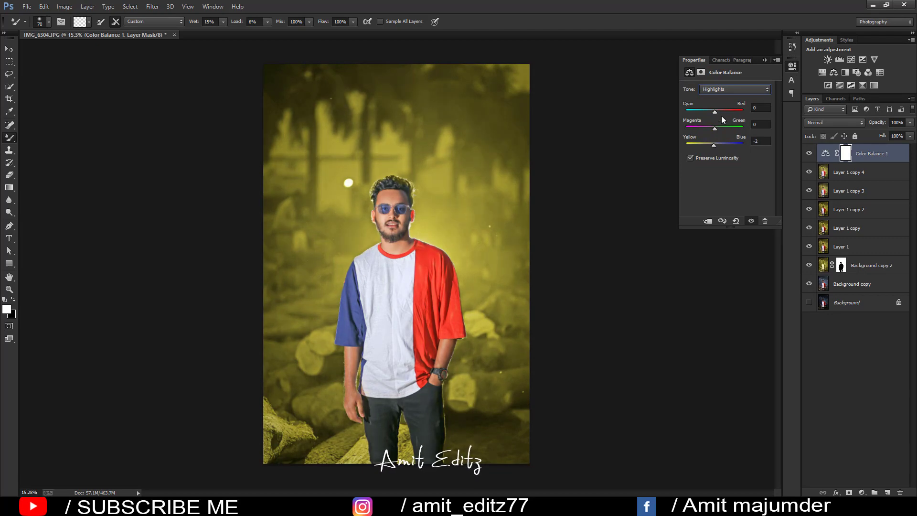
left_click(764, 60)
- Merge Color Balance 1 into its layer copy and duplicate the result
left_click(853, 173, "shift")
right_click(853, 174)
left_click(786, 347)
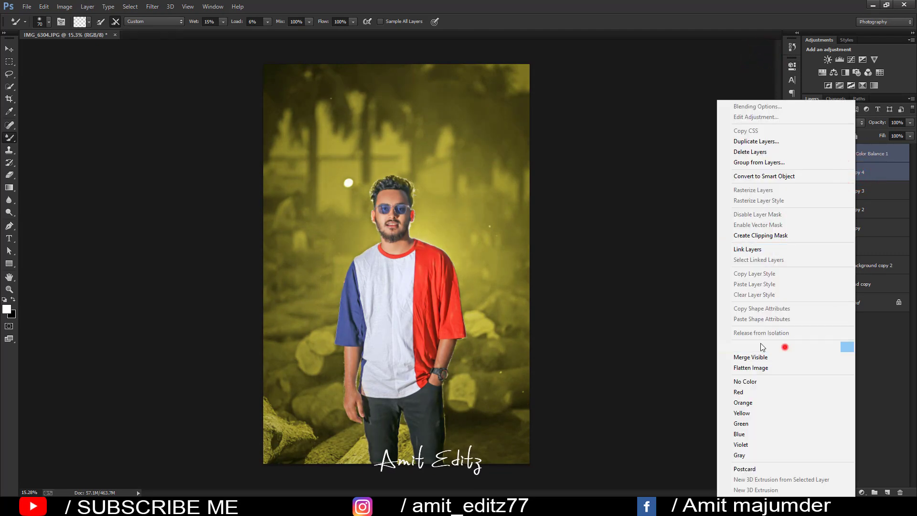
scroll(434, 205, "up", 8)
scroll(434, 204, "down", 6)
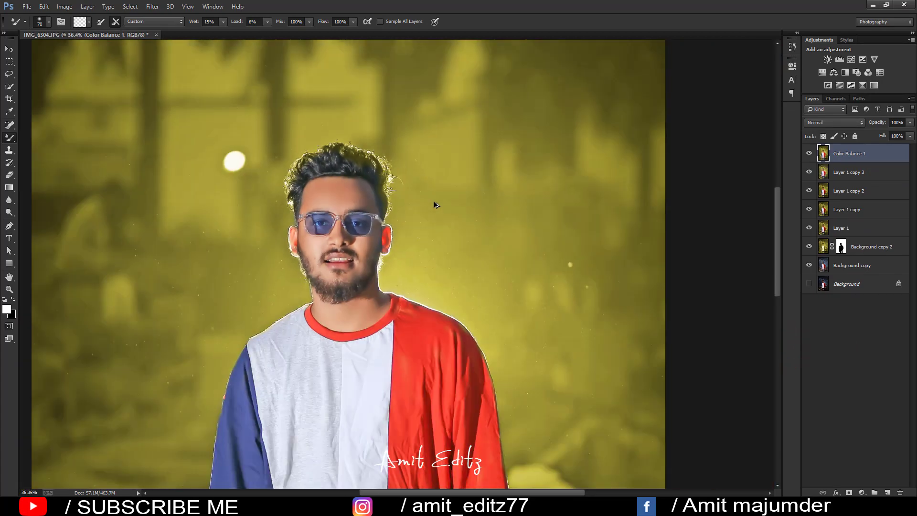
left_click_drag(879, 157, 887, 492)
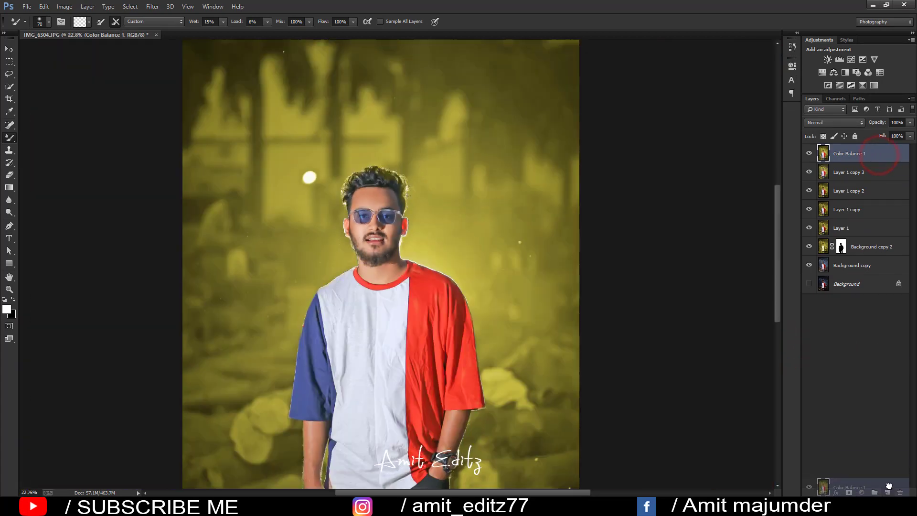
- Apply High Pass to the copy, blend it as Soft Light, and merge it down
left_click(153, 7)
mouse_move(160, 220)
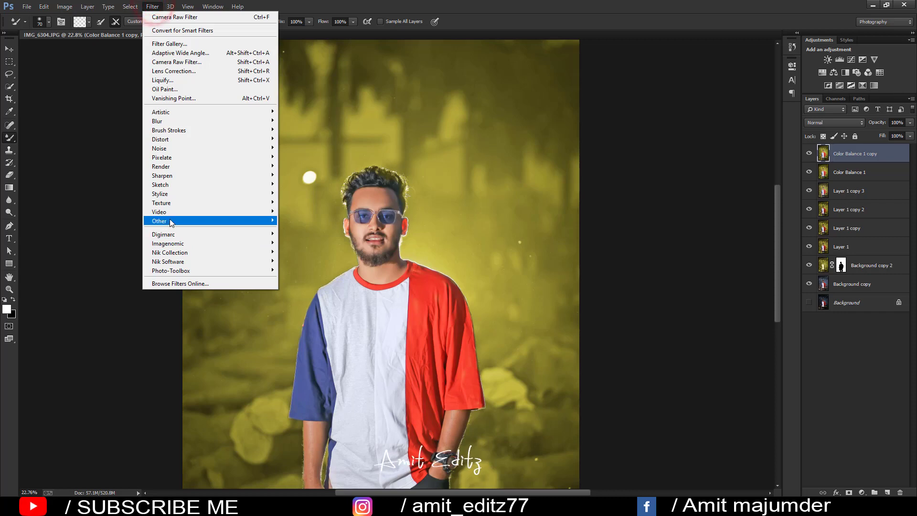
left_click(303, 232)
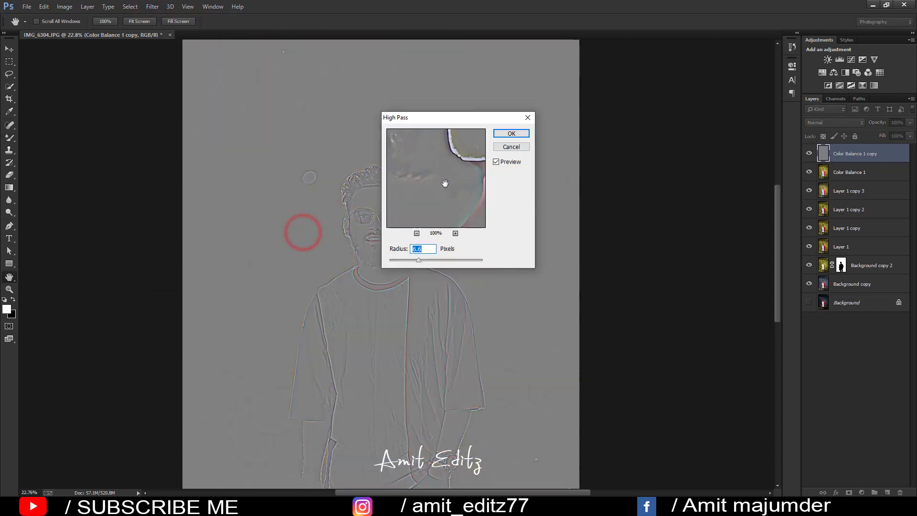
left_click(502, 133)
left_click(834, 122)
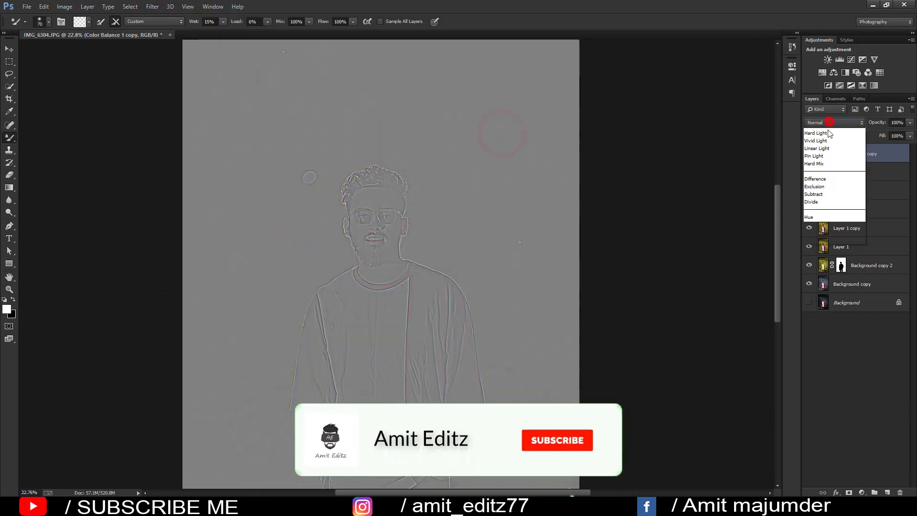
left_click(821, 255)
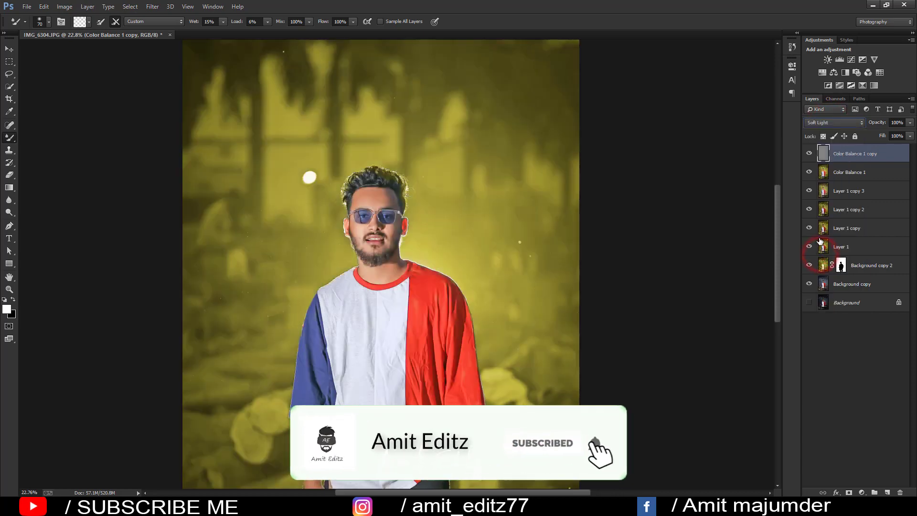
left_click(855, 173, "shift")
right_click(855, 172)
left_click(764, 347)
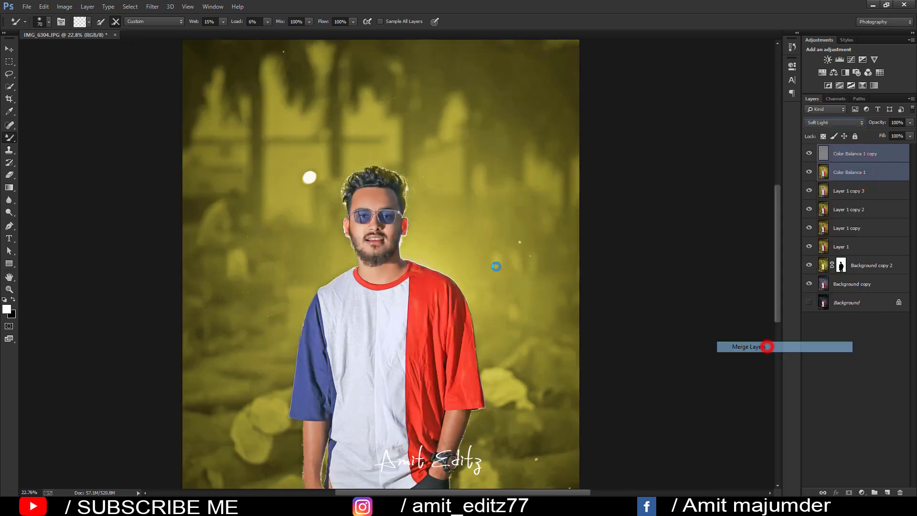
- With the Dodge tool on a duplicated layer, brighten the forehead, cheek and neck
left_click(9, 211)
scroll(315, 172, "up", 3)
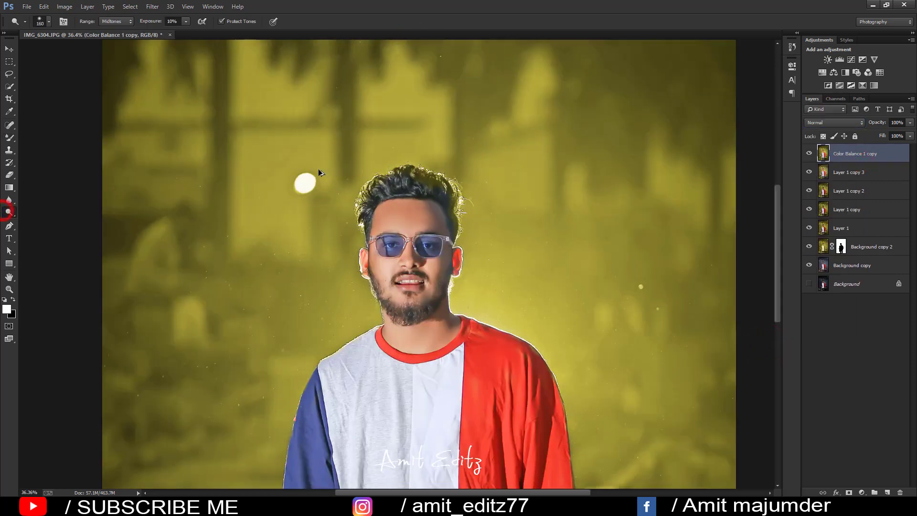
scroll(316, 172, "up", 3)
left_click_drag(870, 161, 887, 492)
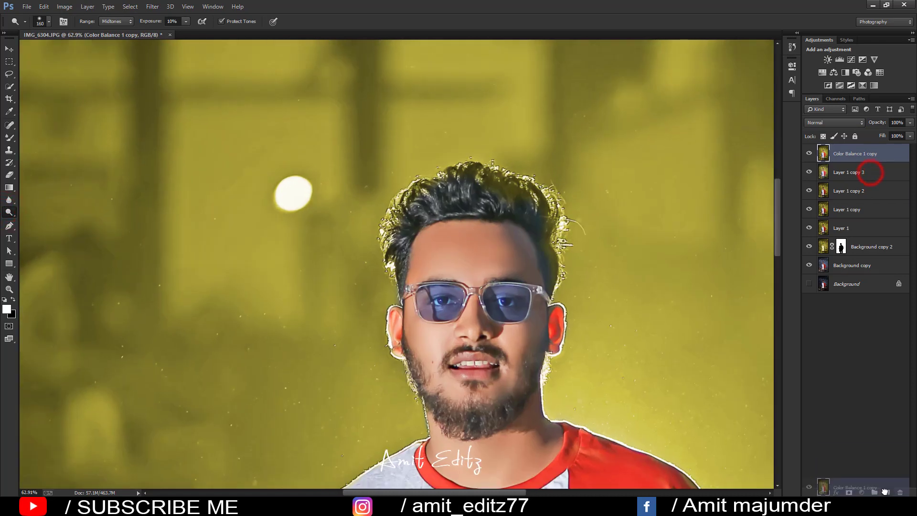
mouse_move(417, 248)
left_mouse_down()
mouse_move(497, 248)
mouse_move(433, 240)
mouse_move(390, 159)
left_mouse_up()
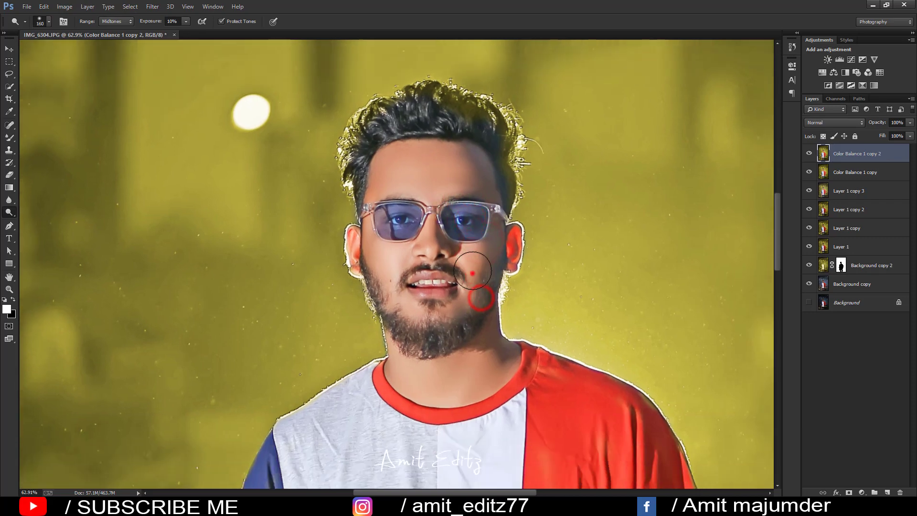
mouse_move(473, 268)
left_mouse_down()
mouse_move(483, 265)
mouse_move(488, 356)
left_mouse_up()
- Dodge the forearms and spots on the shirt hem and pocket, then zoom out
key("ctrl+minus")
key("ctrl+minus")
scroll(430, 399, "down", 5)
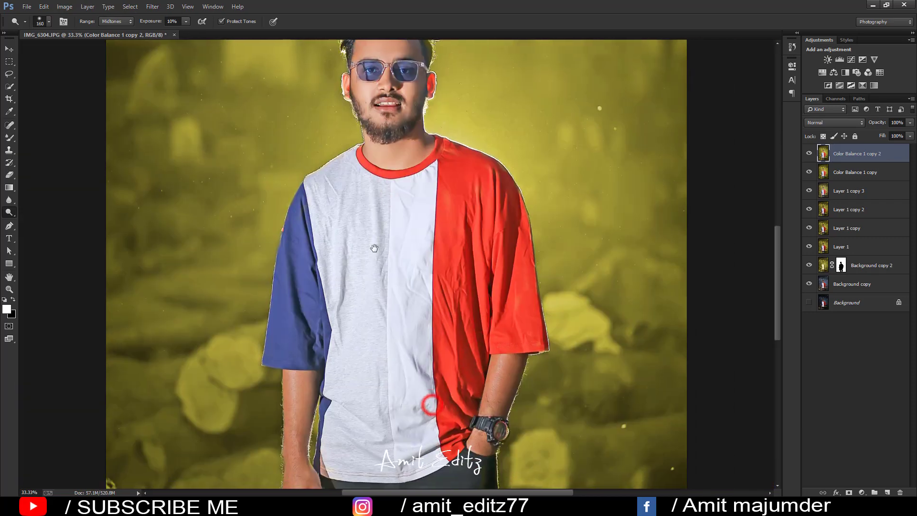
scroll(293, 348, "down", 5)
mouse_move(297, 394)
left_mouse_down()
mouse_move(299, 325)
mouse_move(302, 384)
left_mouse_up()
left_click_drag(476, 373, 500, 303)
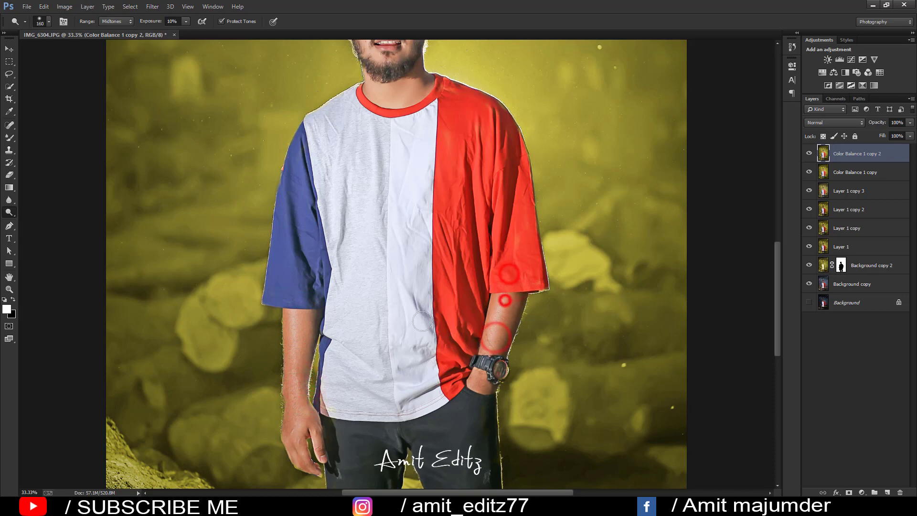
scroll(500, 303, "down", 3)
left_click(353, 349)
left_click(471, 353)
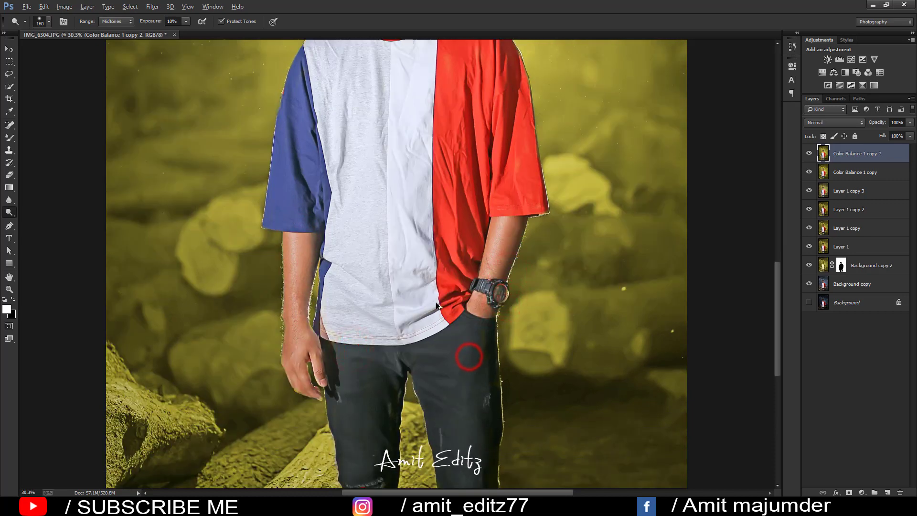
key("ctrl+minus")
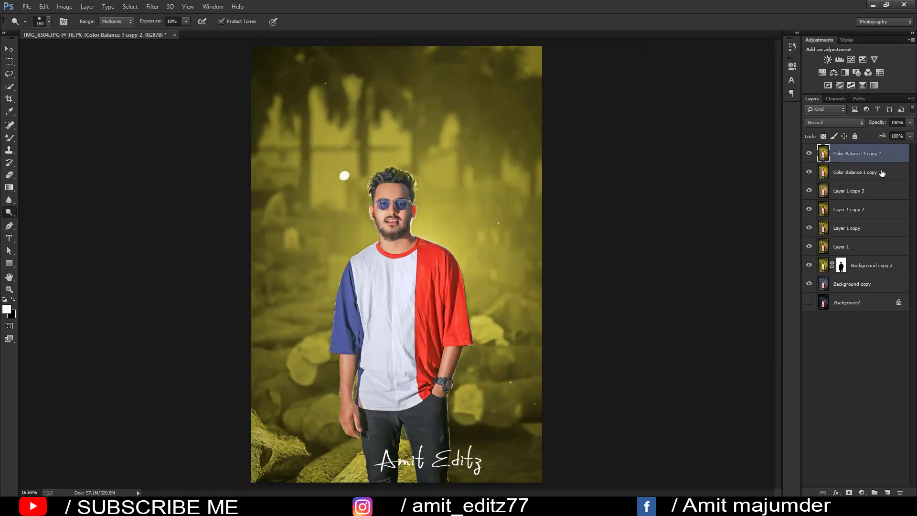
right_click(882, 173)
- Merge Visible, then stamp the V logo brush once beside the subject's head
left_click(788, 356)
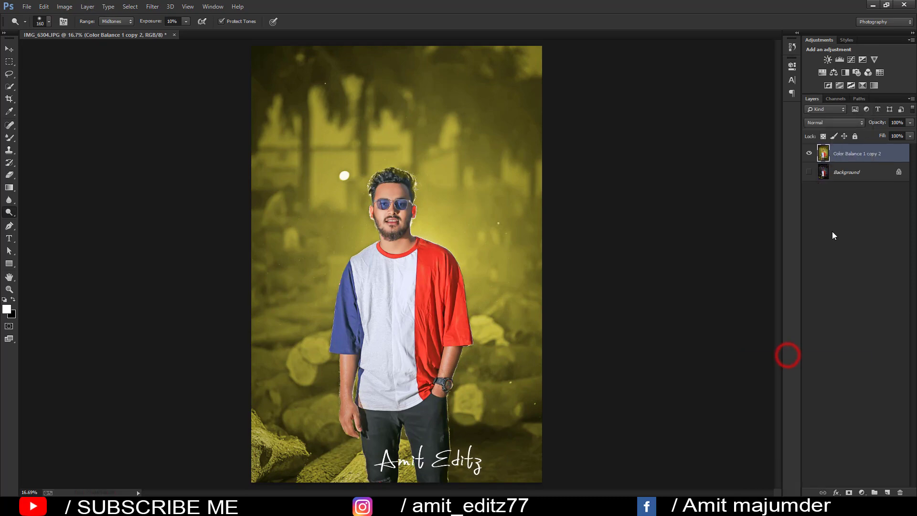
left_click(810, 154)
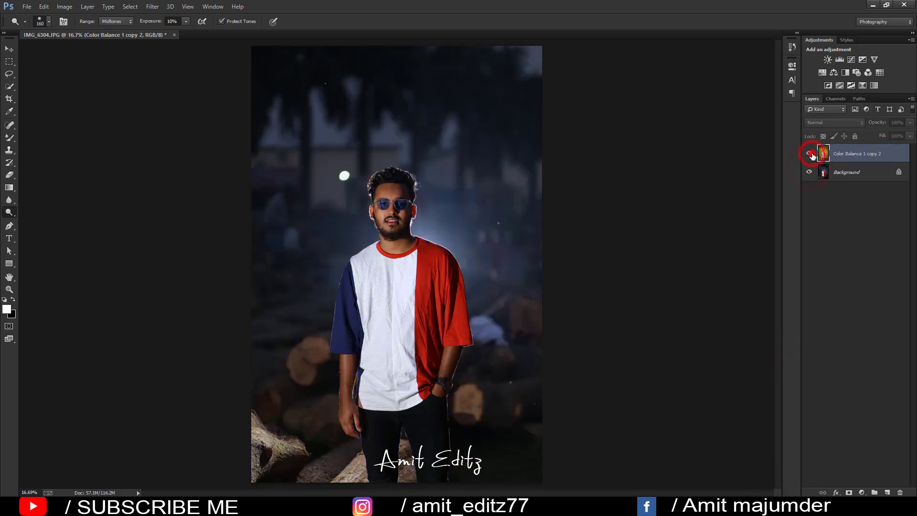
right_click(13, 138)
left_click(36, 139)
right_click(397, 198)
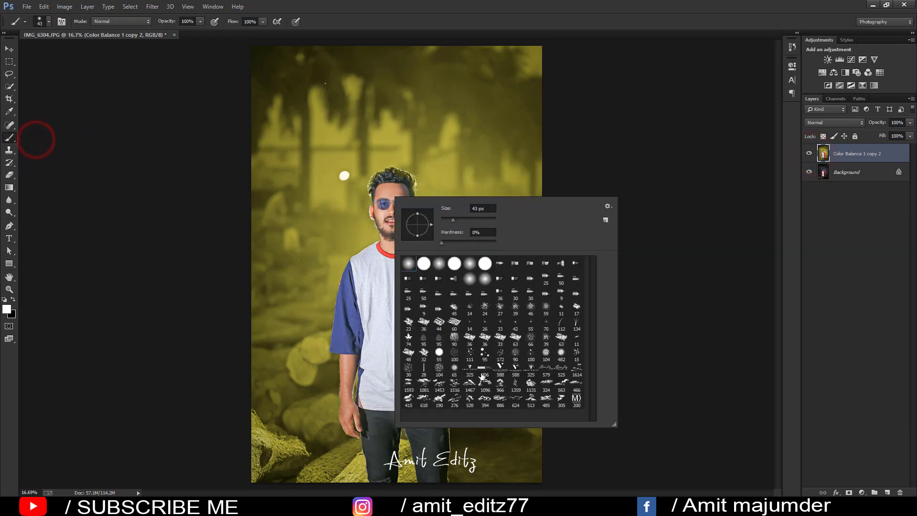
double_click(503, 368)
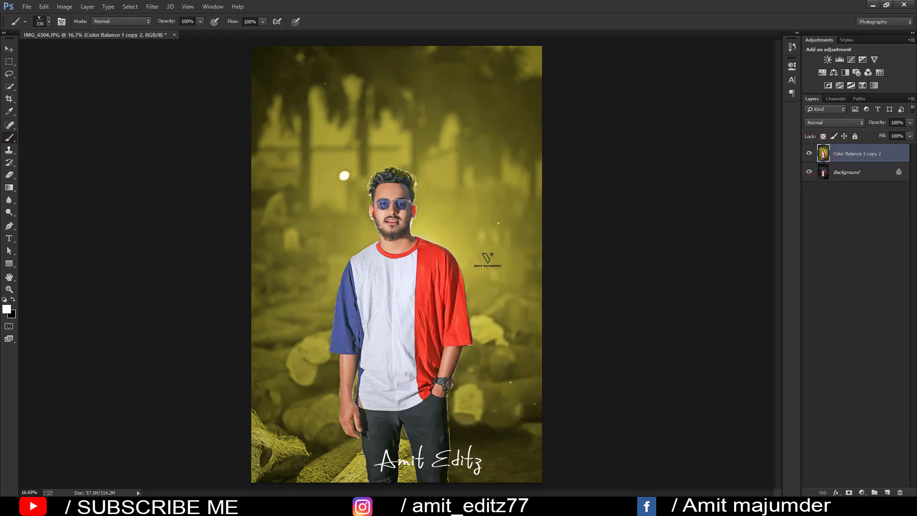
left_click(500, 250)
- Reset to a round brush and toggle the edited layer's visibility to compare before and after
right_click(412, 266)
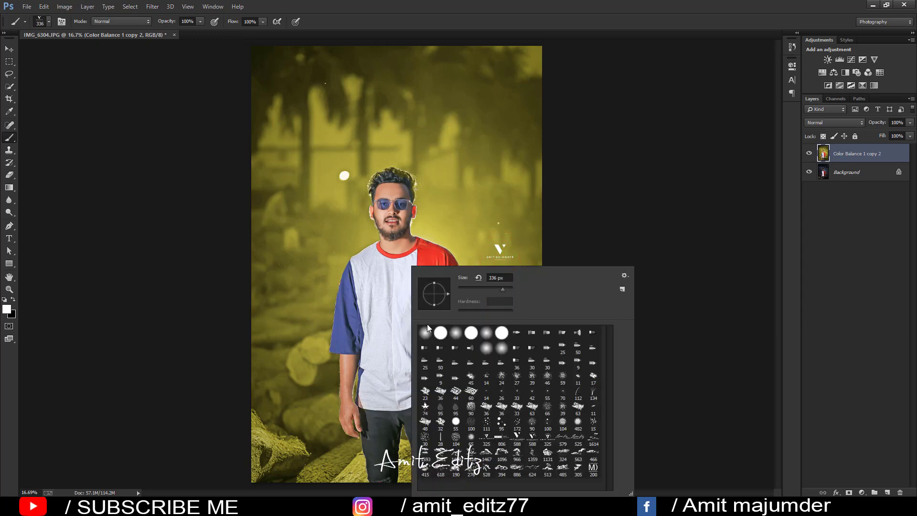
left_click(425, 333)
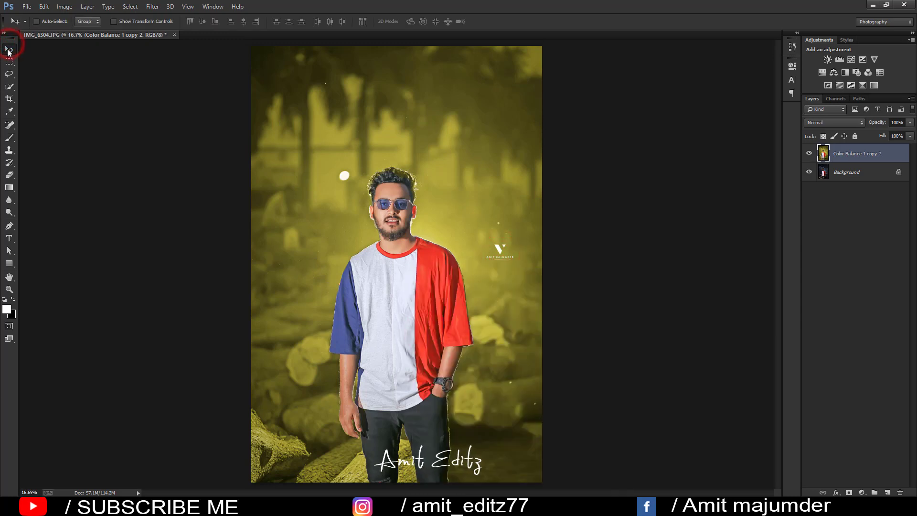
scroll(317, 171, "down", 3)
scroll(318, 171, "up", 2)
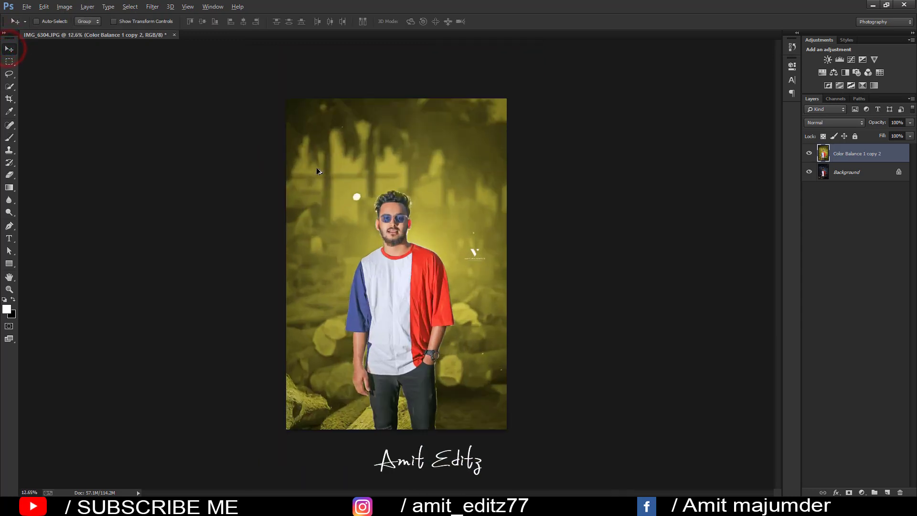
left_click(808, 154)
left_click(808, 154)
left_click(808, 154)
left_click(808, 154)
left_click(808, 154)
left_click(808, 154)
left_click(809, 154)
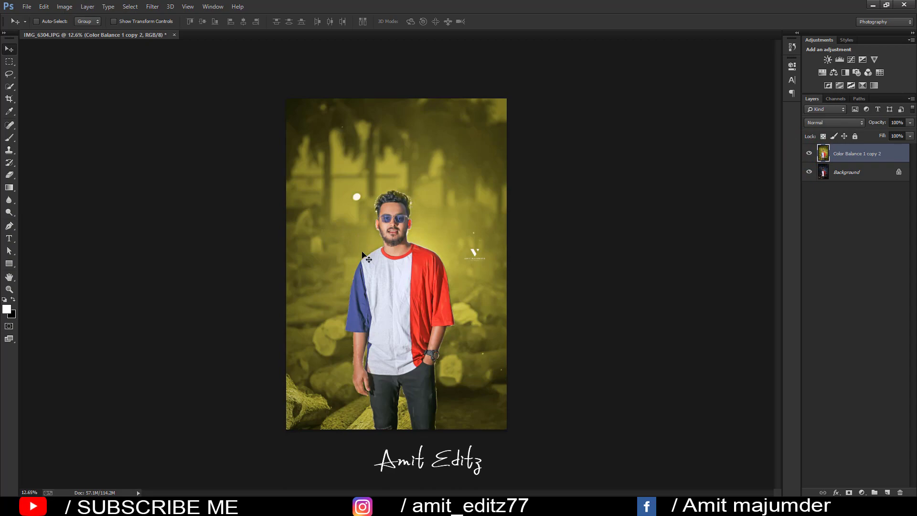